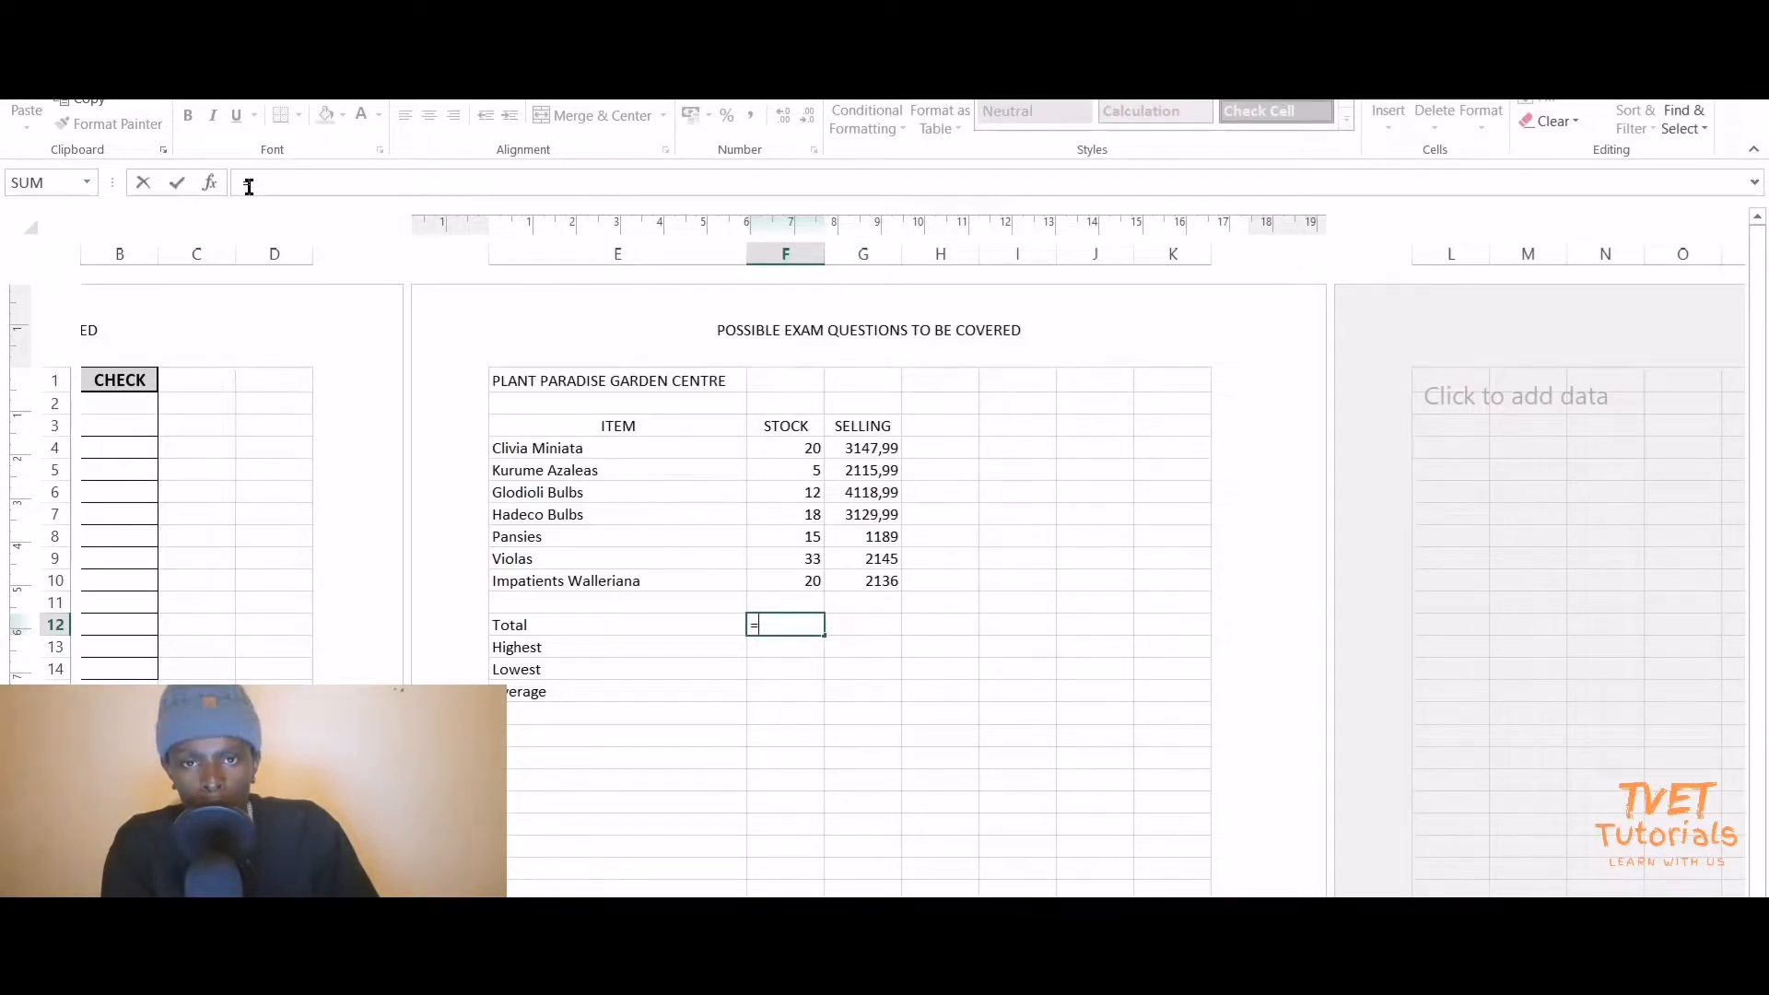
Calculate the total of the STOCK column in cell F12 with the formula =SUM(F4:F10).
key("Escape")
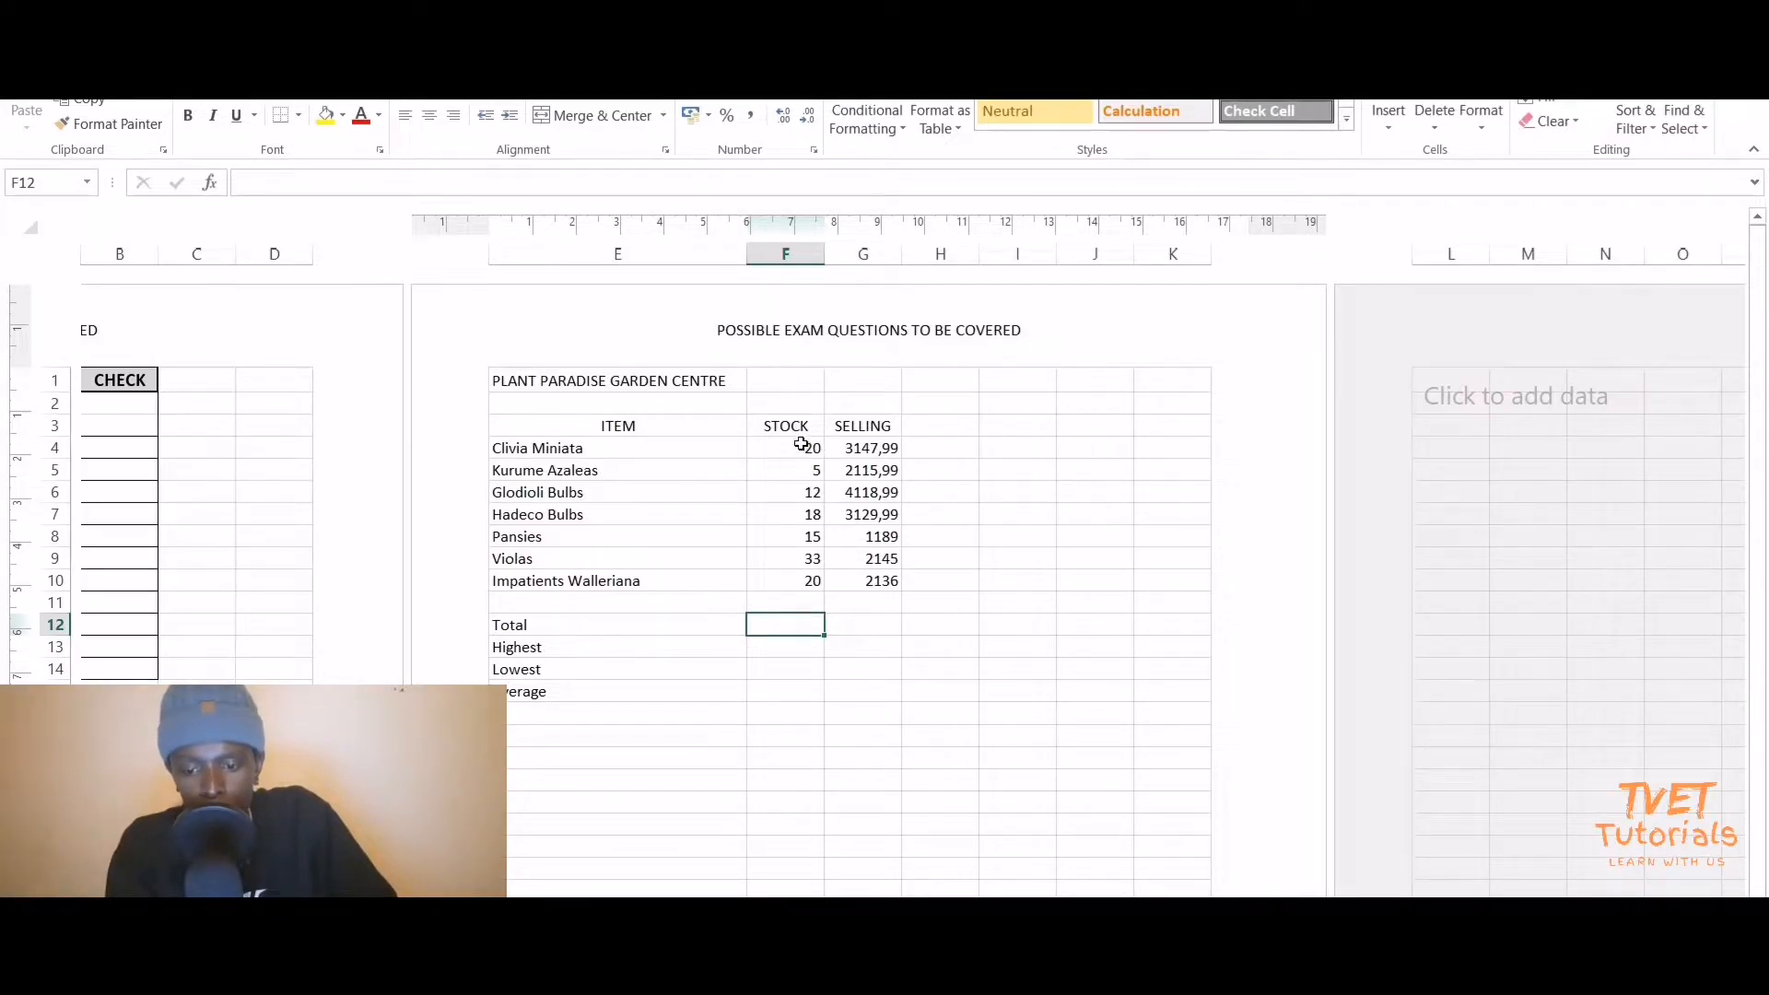
left_click_drag(788, 446, 790, 581)
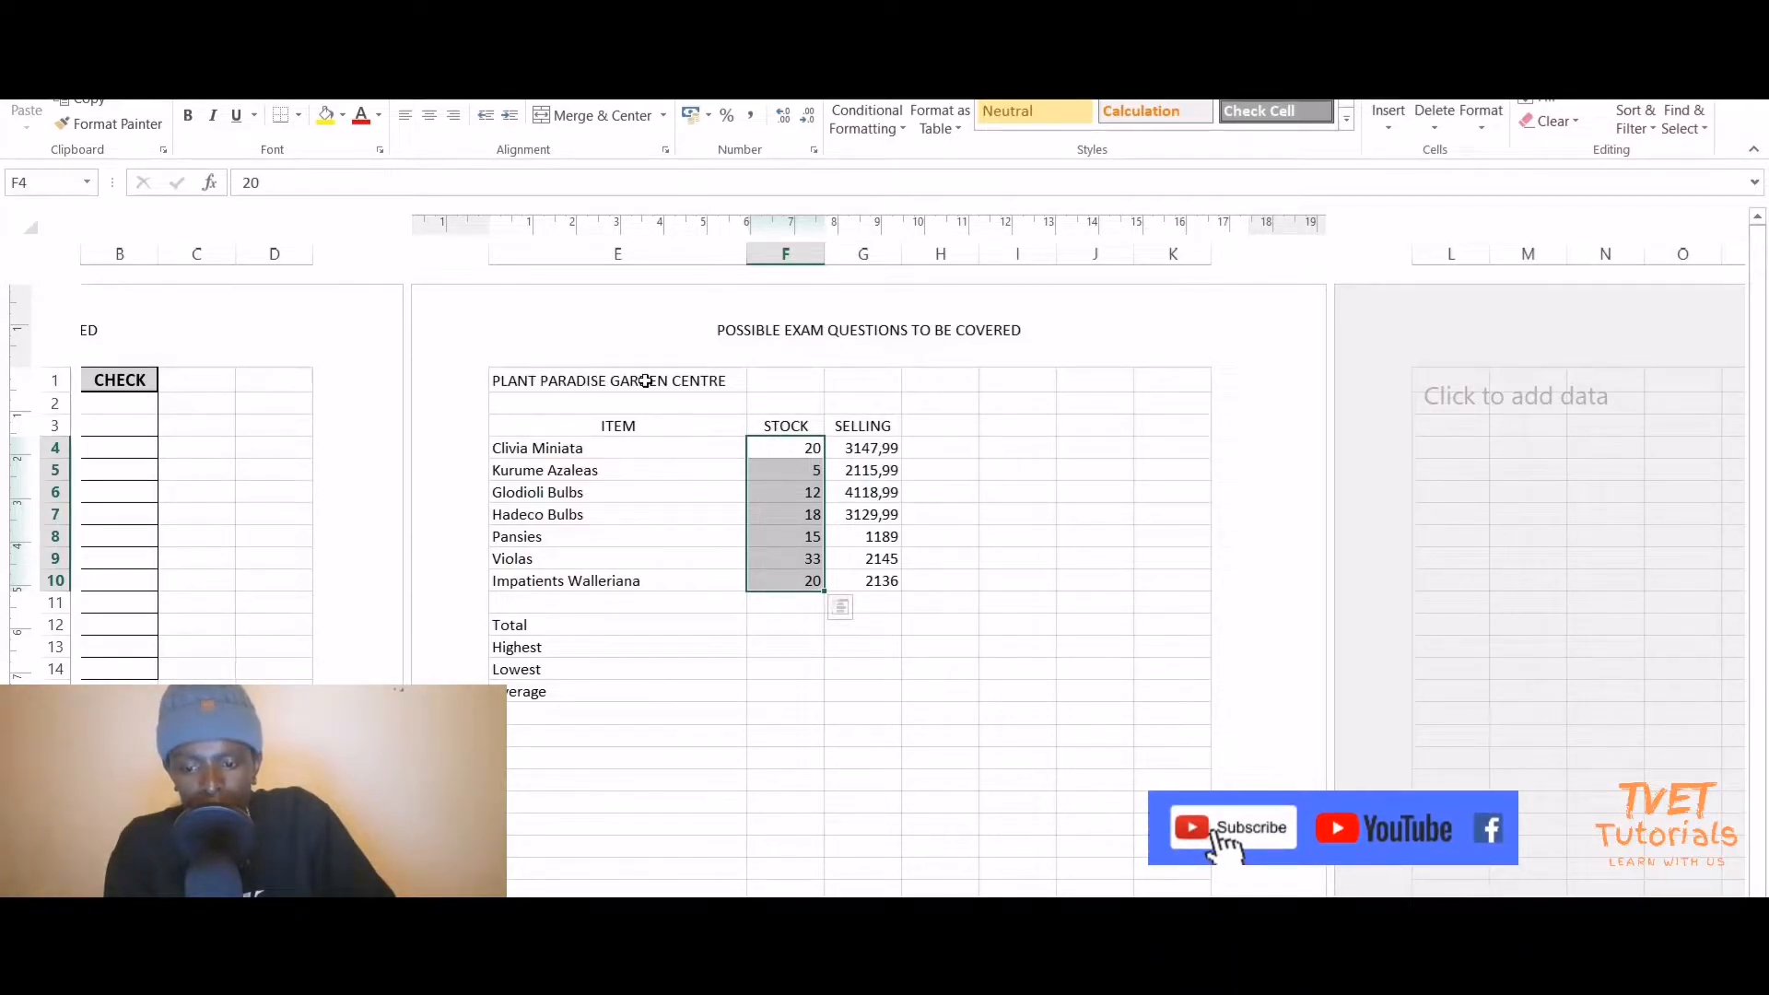
left_click(788, 626)
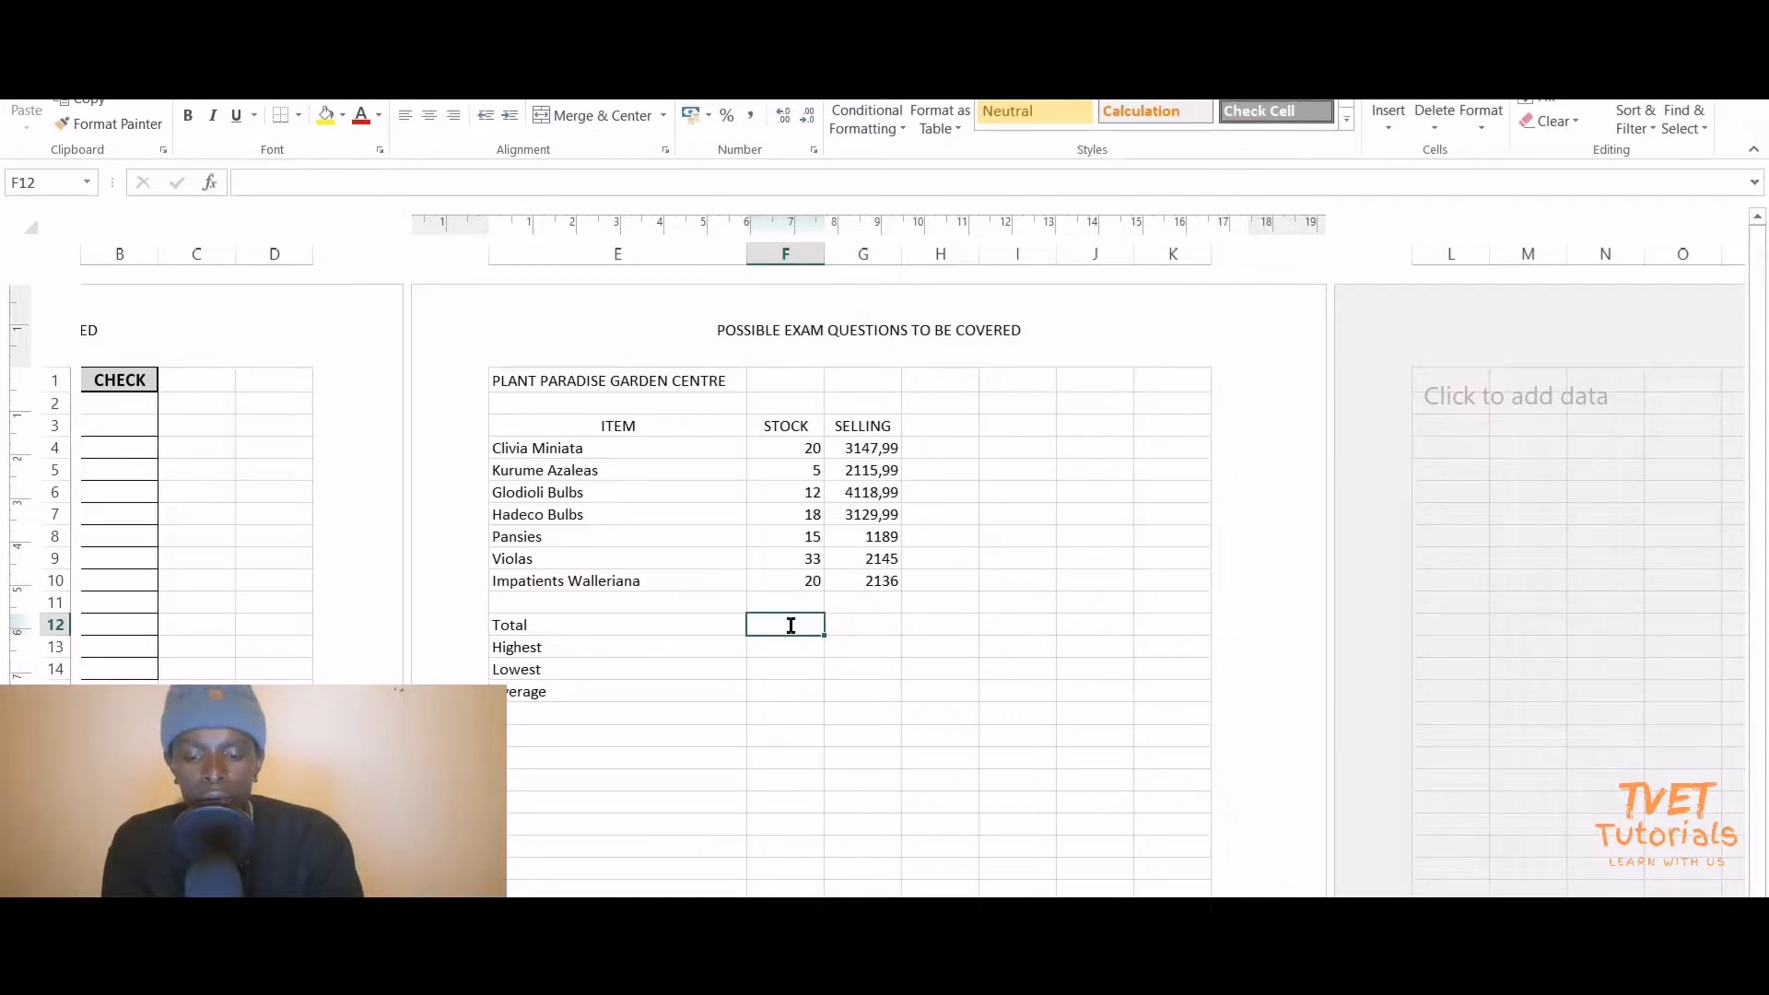
type("=")
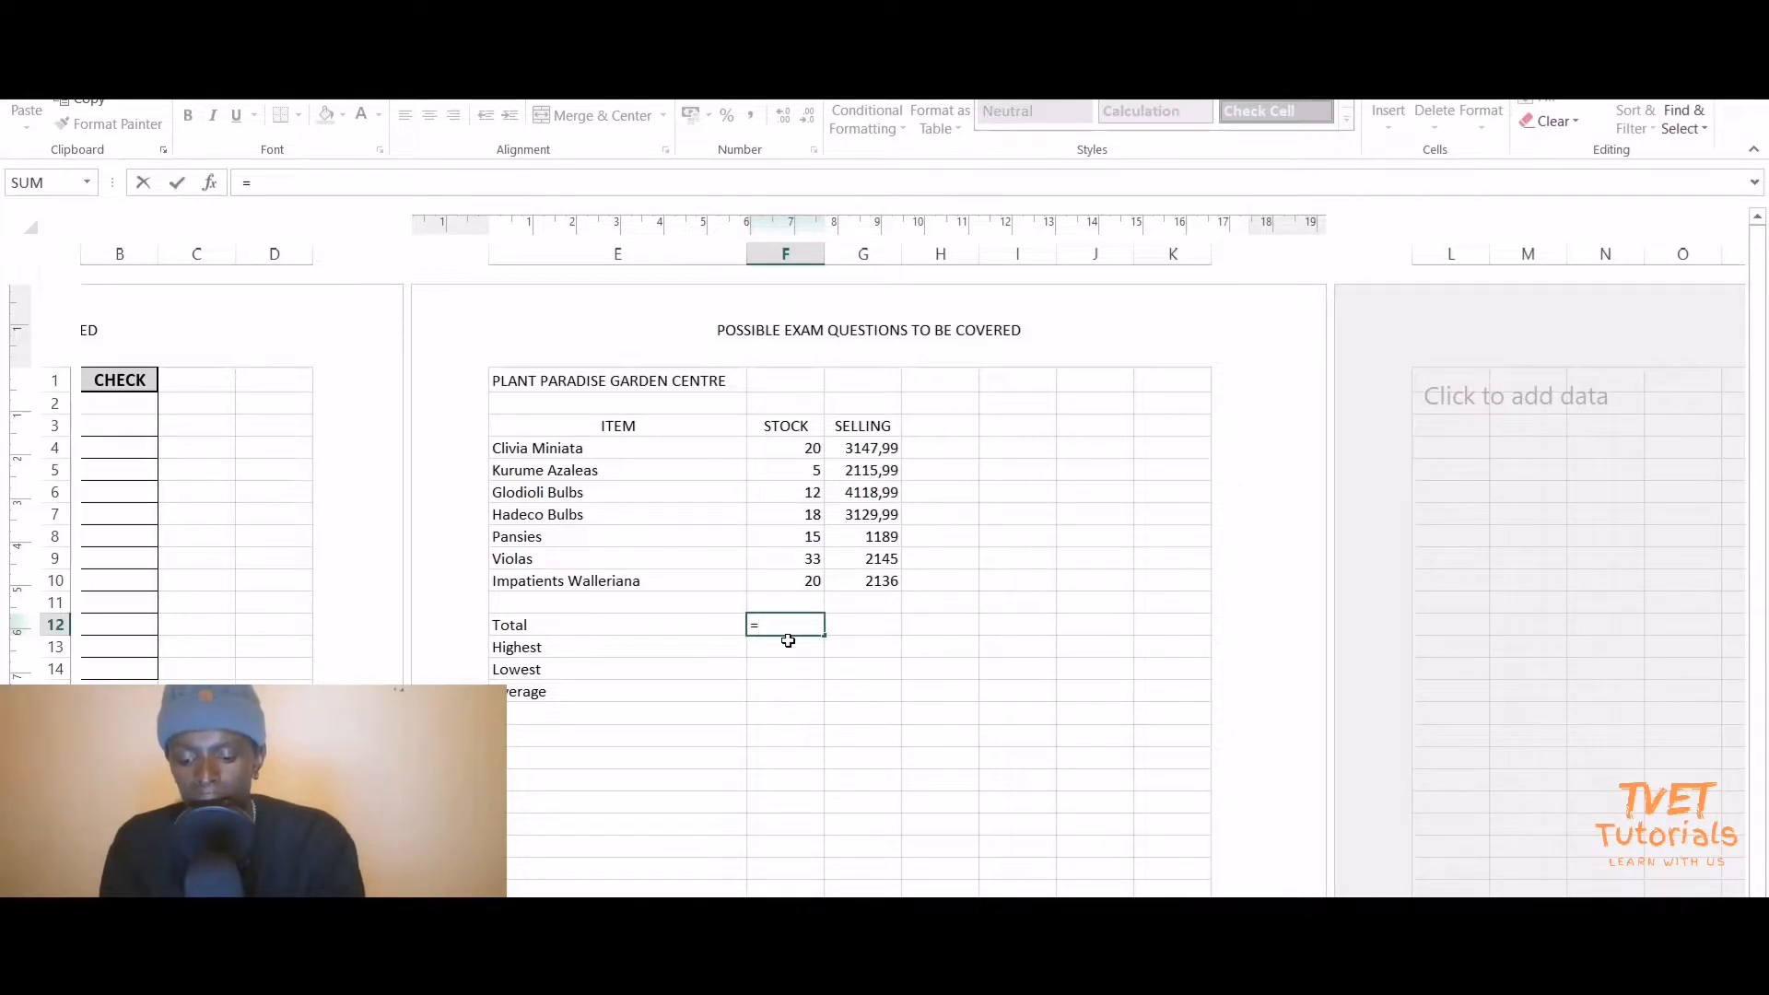
type("sum")
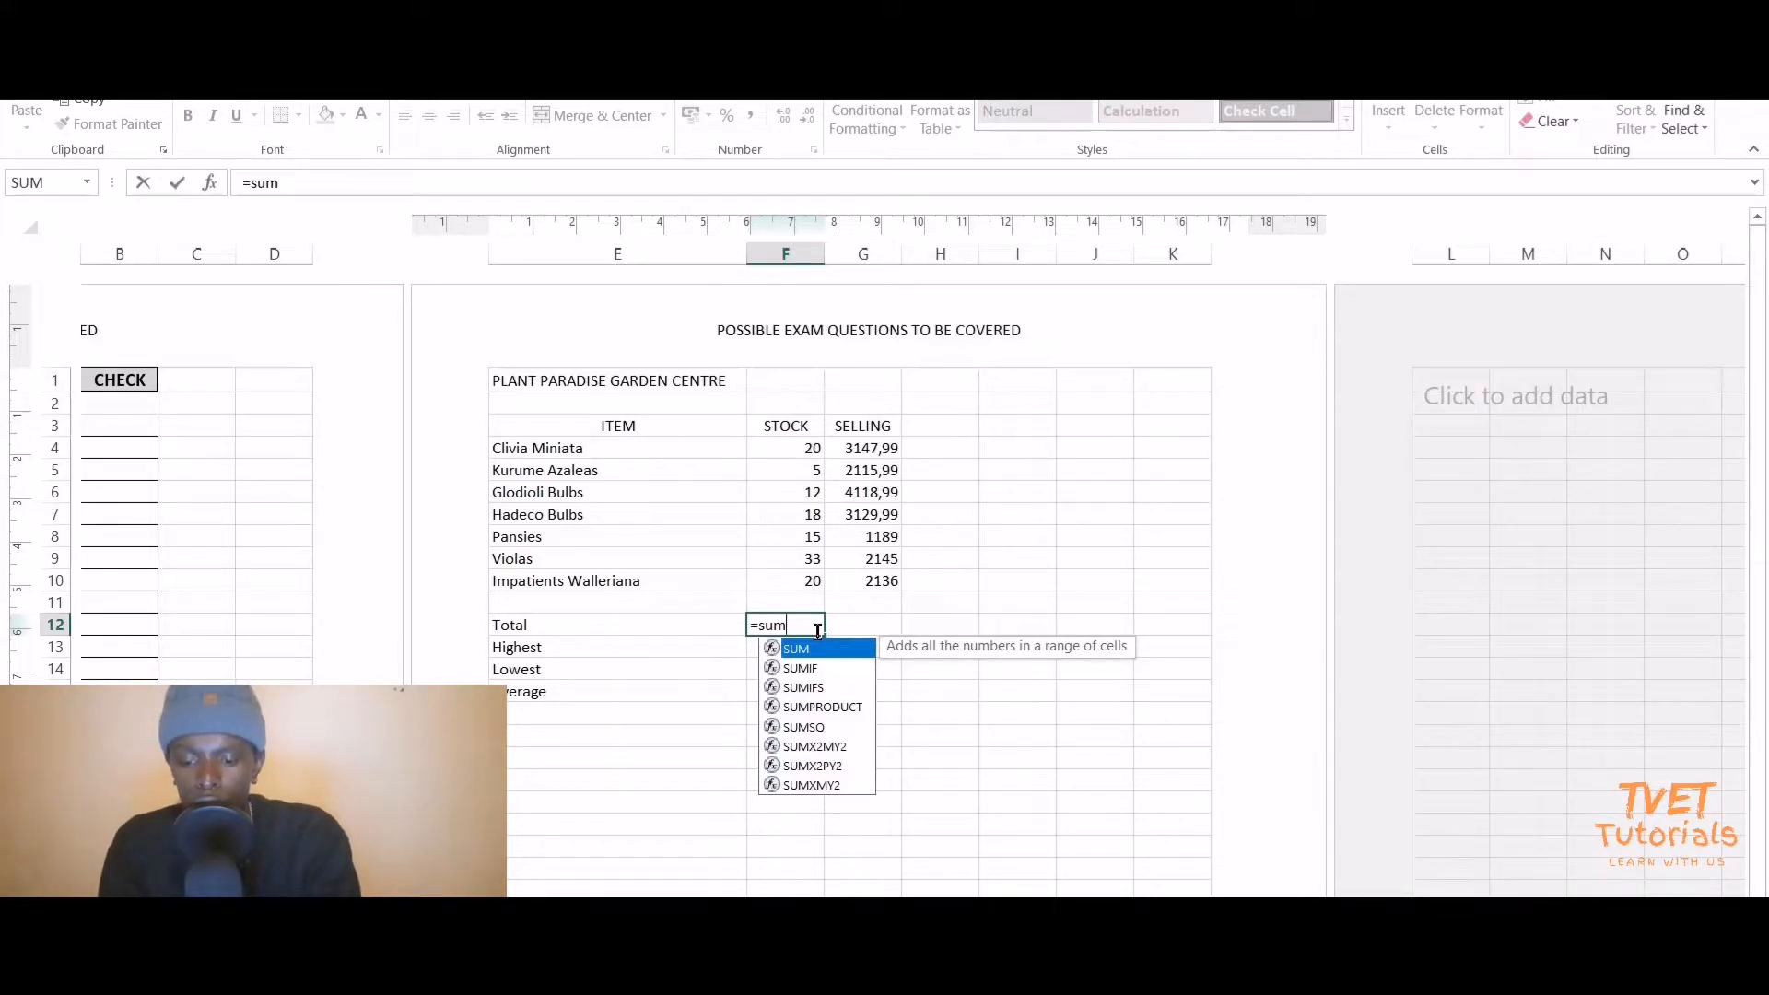
type("(")
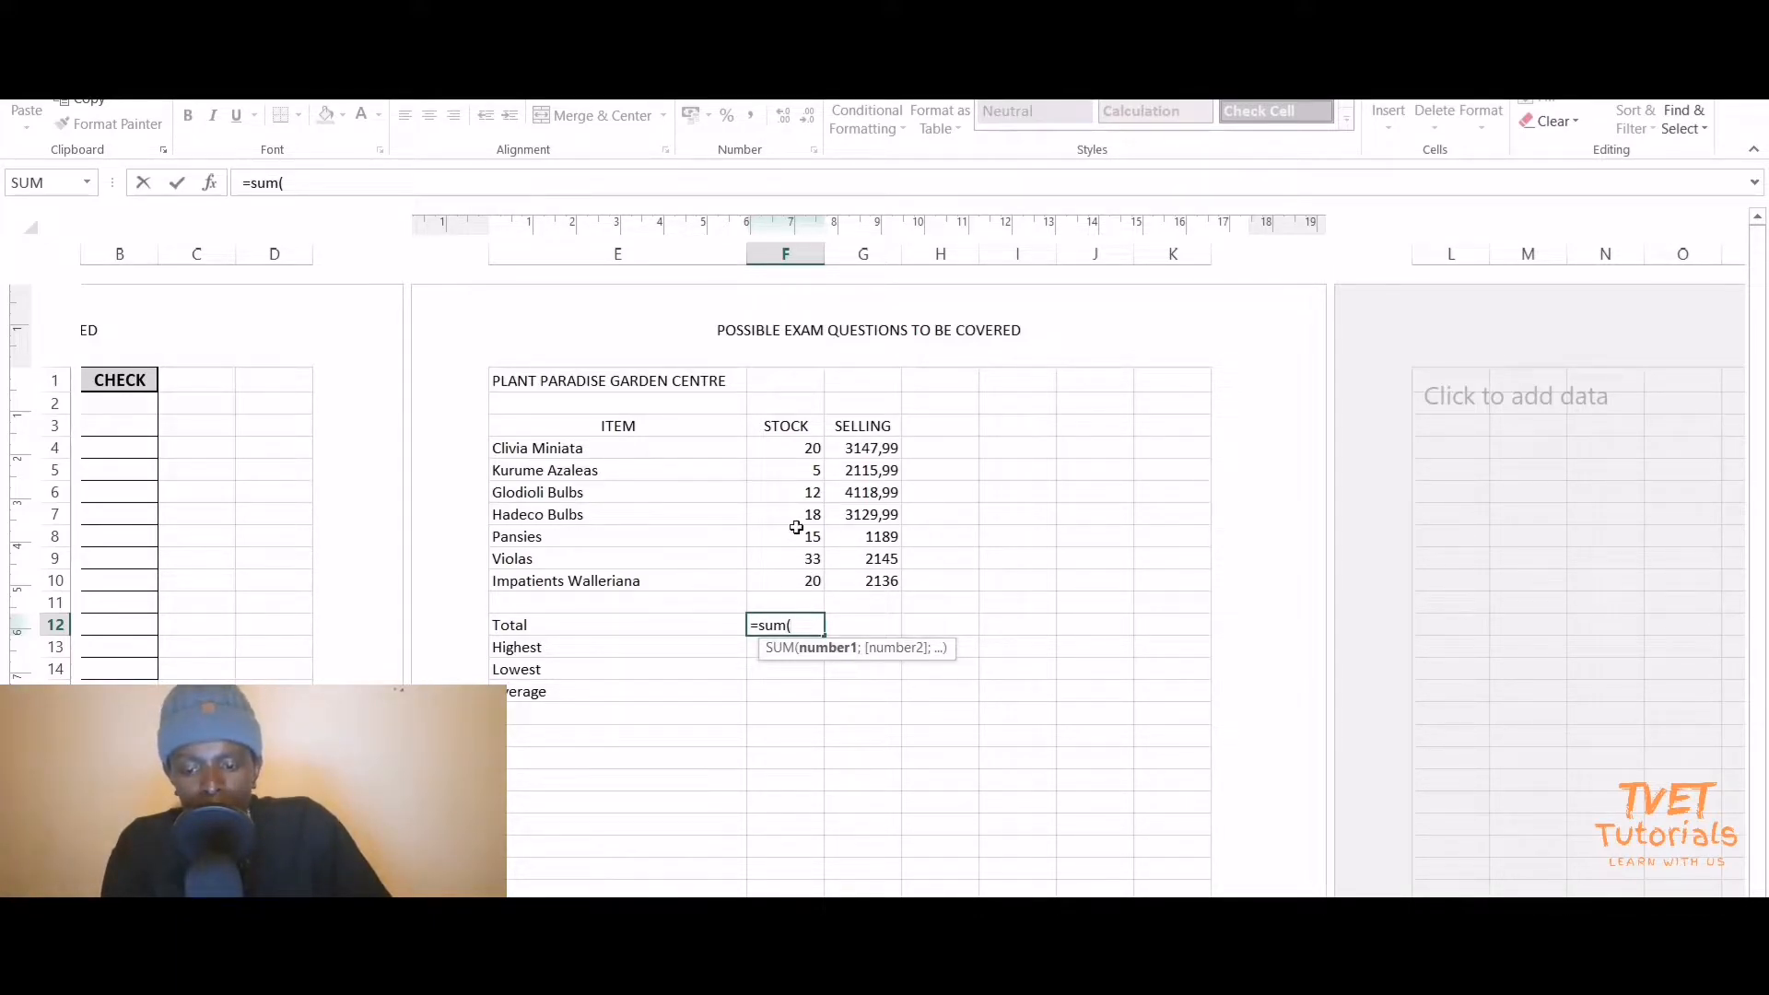
left_click(788, 450)
left_click_drag(788, 450, 788, 578)
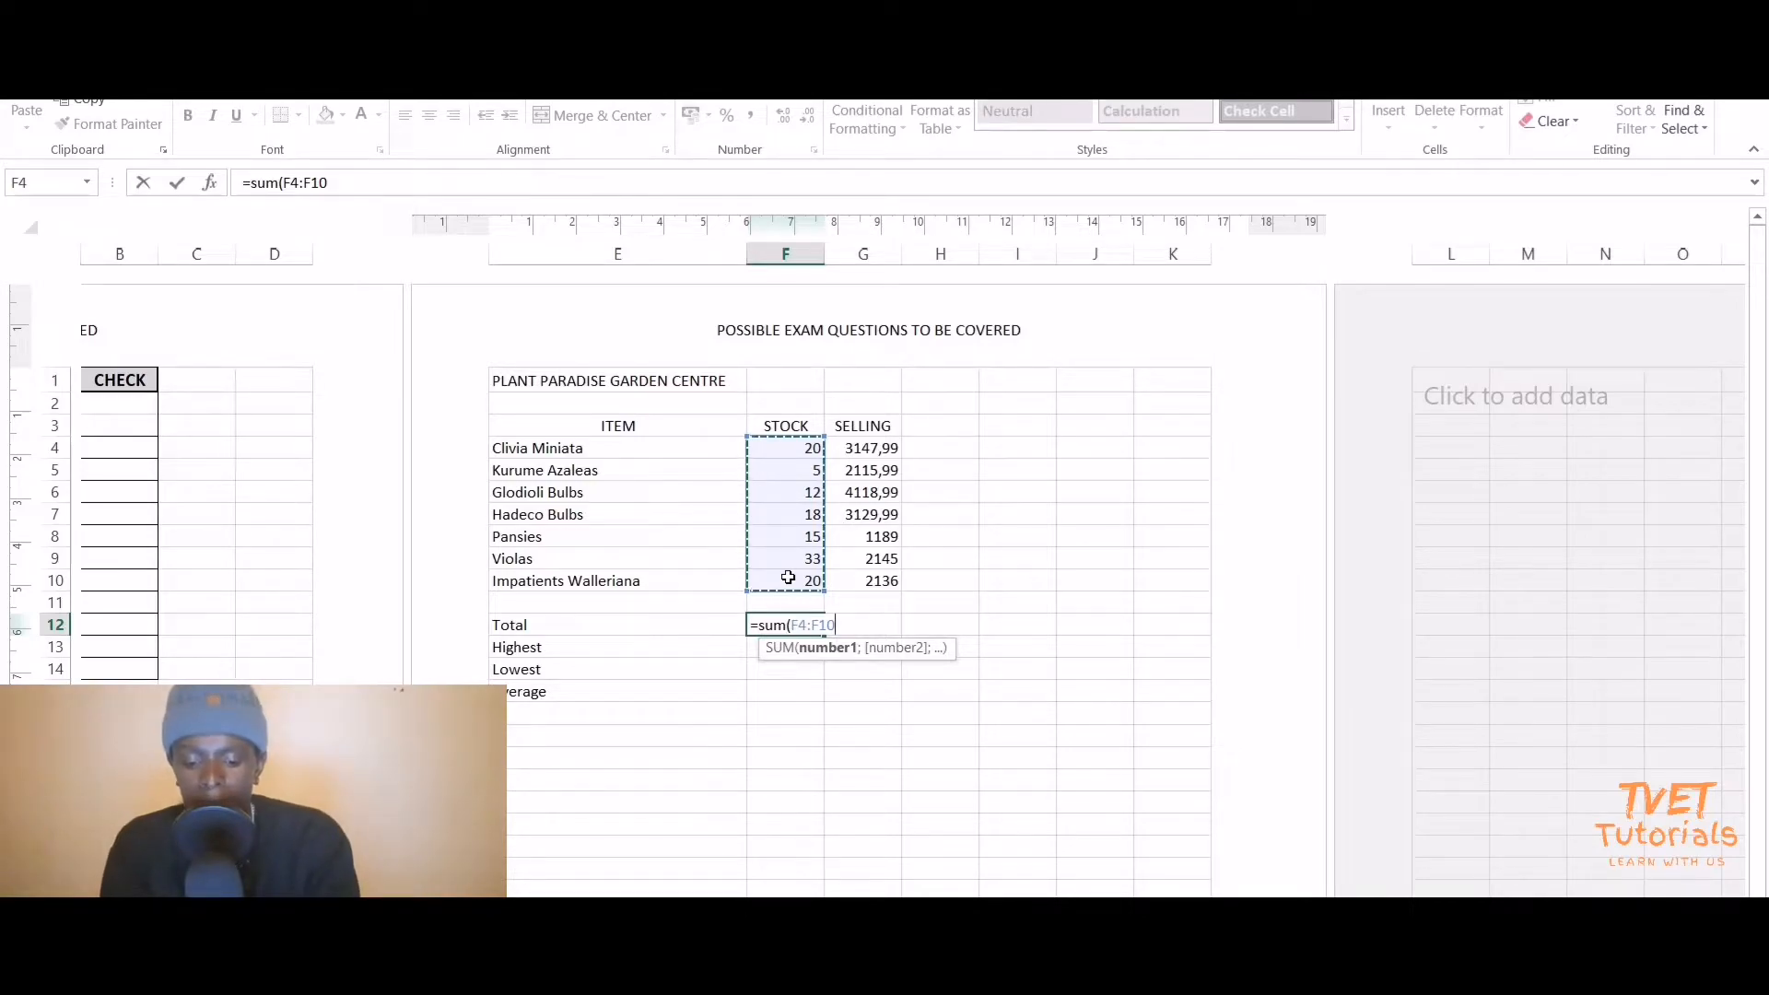
type(")")
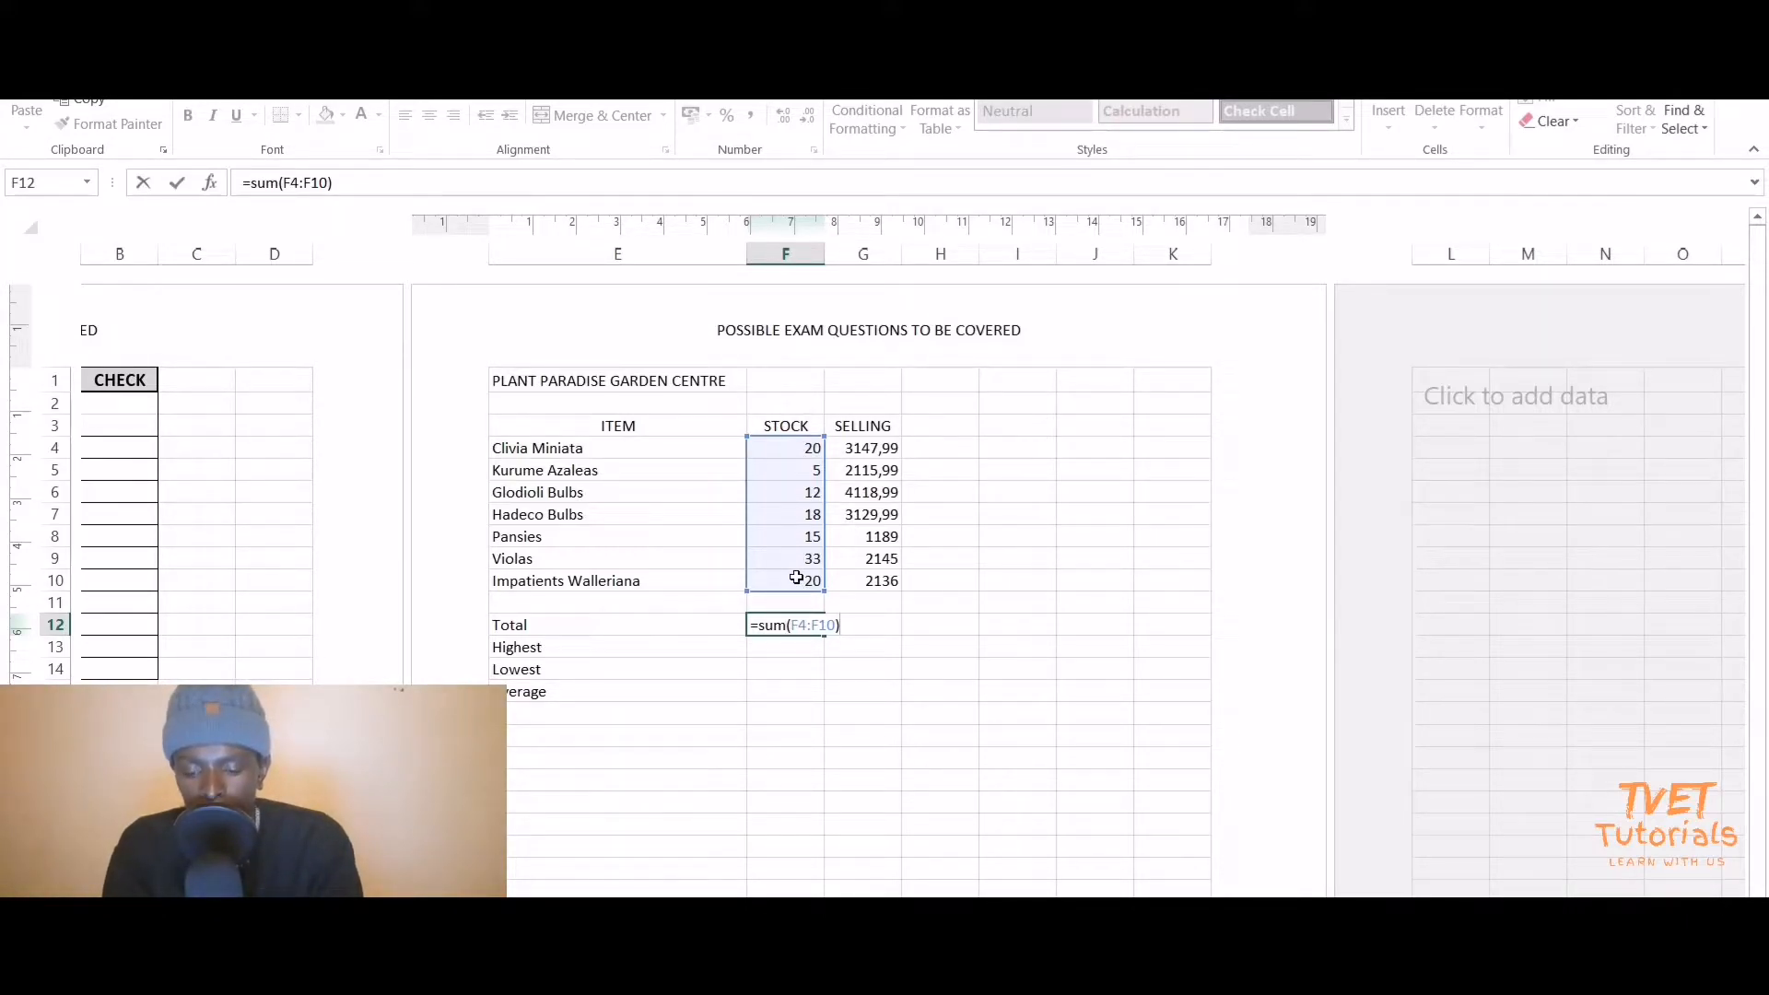
key("Return")
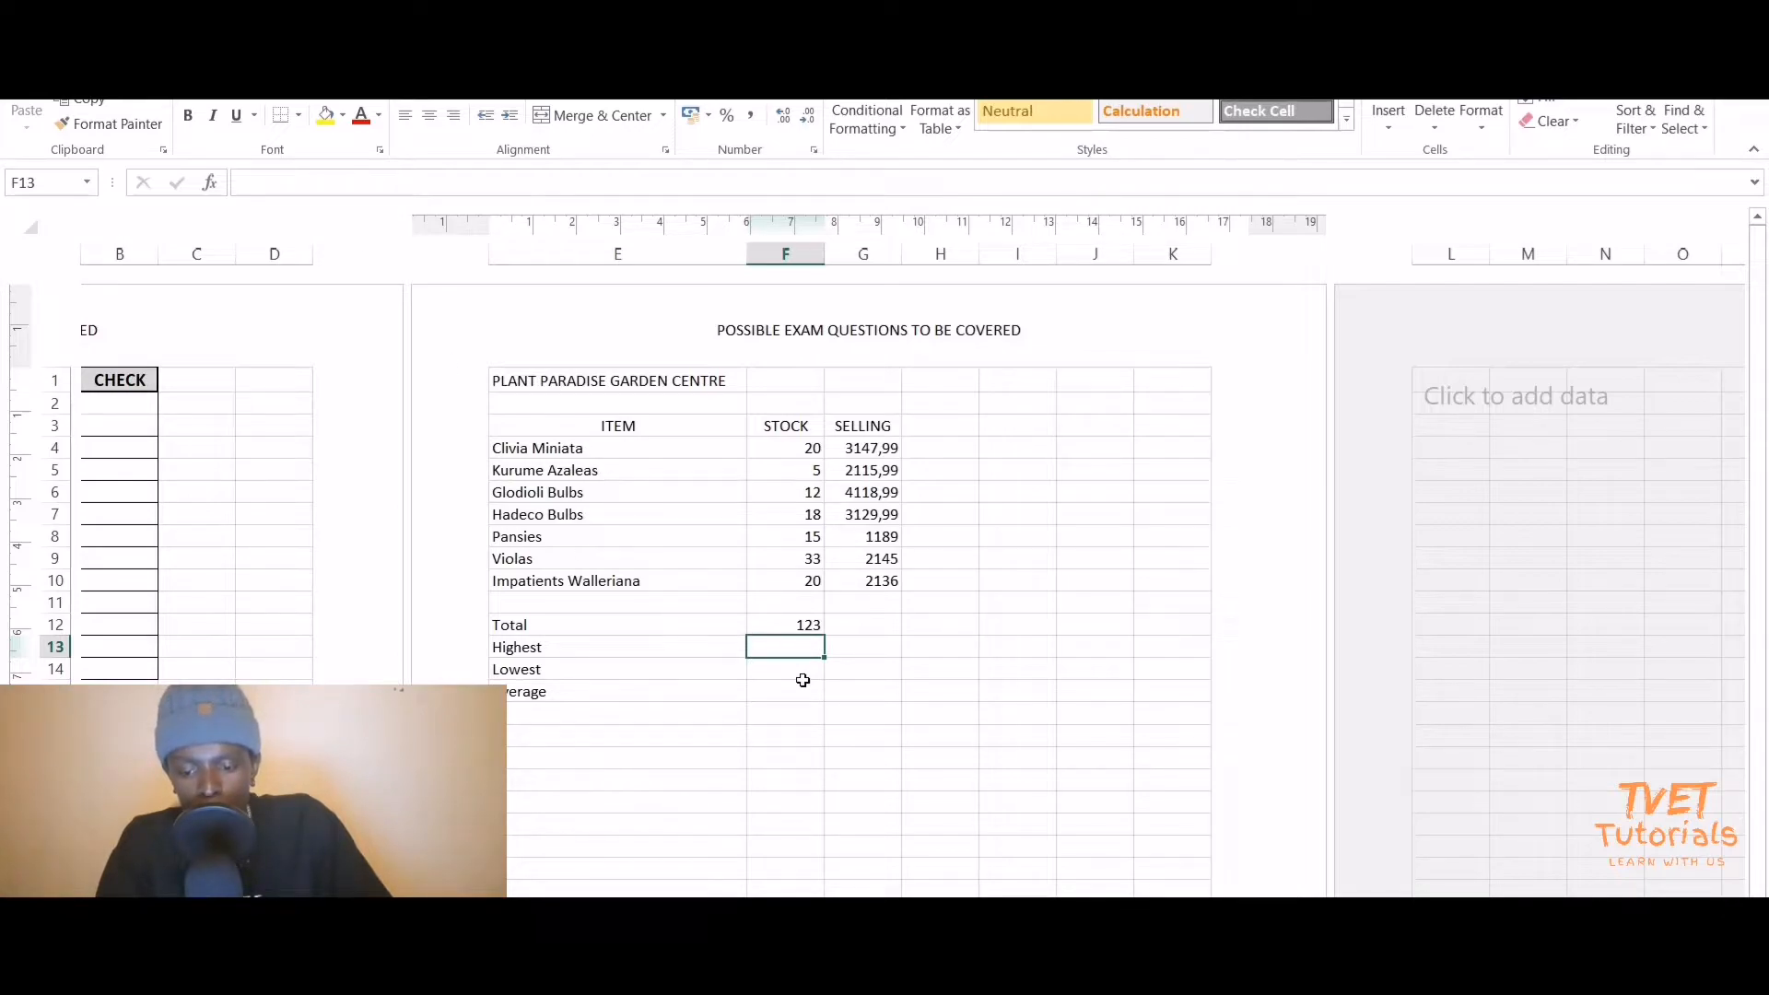
left_click(790, 624)
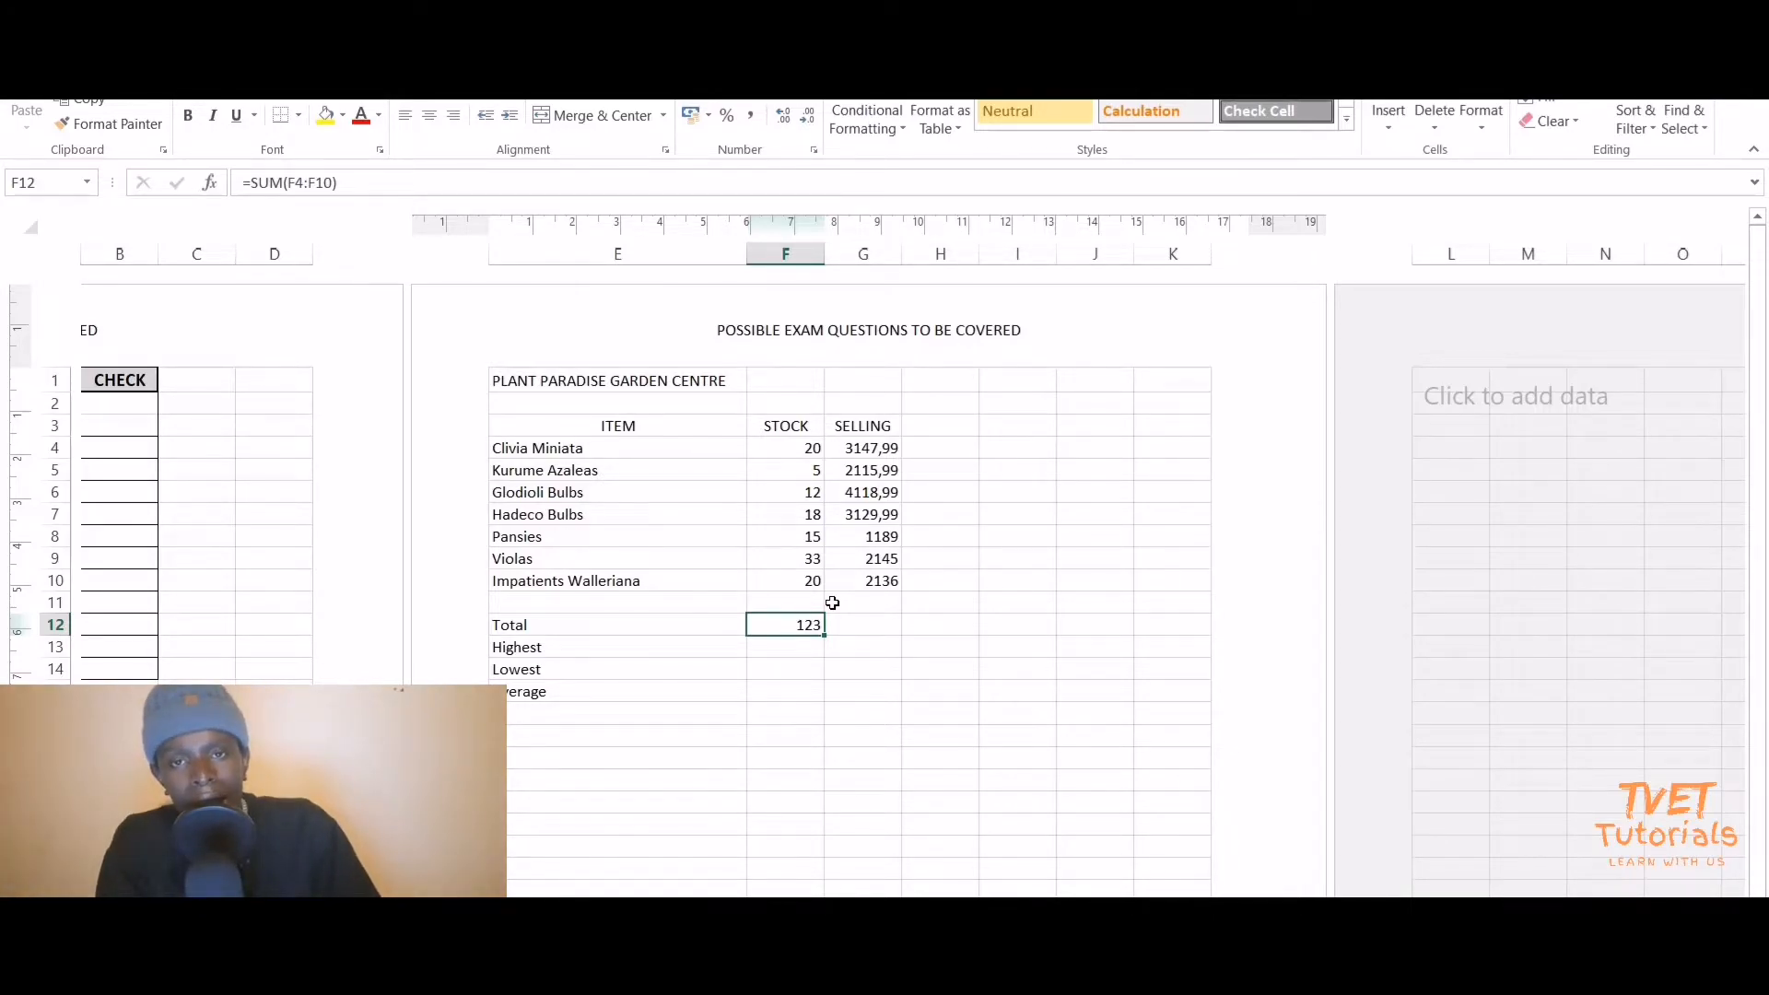
Calculate the highest STOCK value in cell F13 with the formula =MAX(F4:F10).
left_click(784, 649)
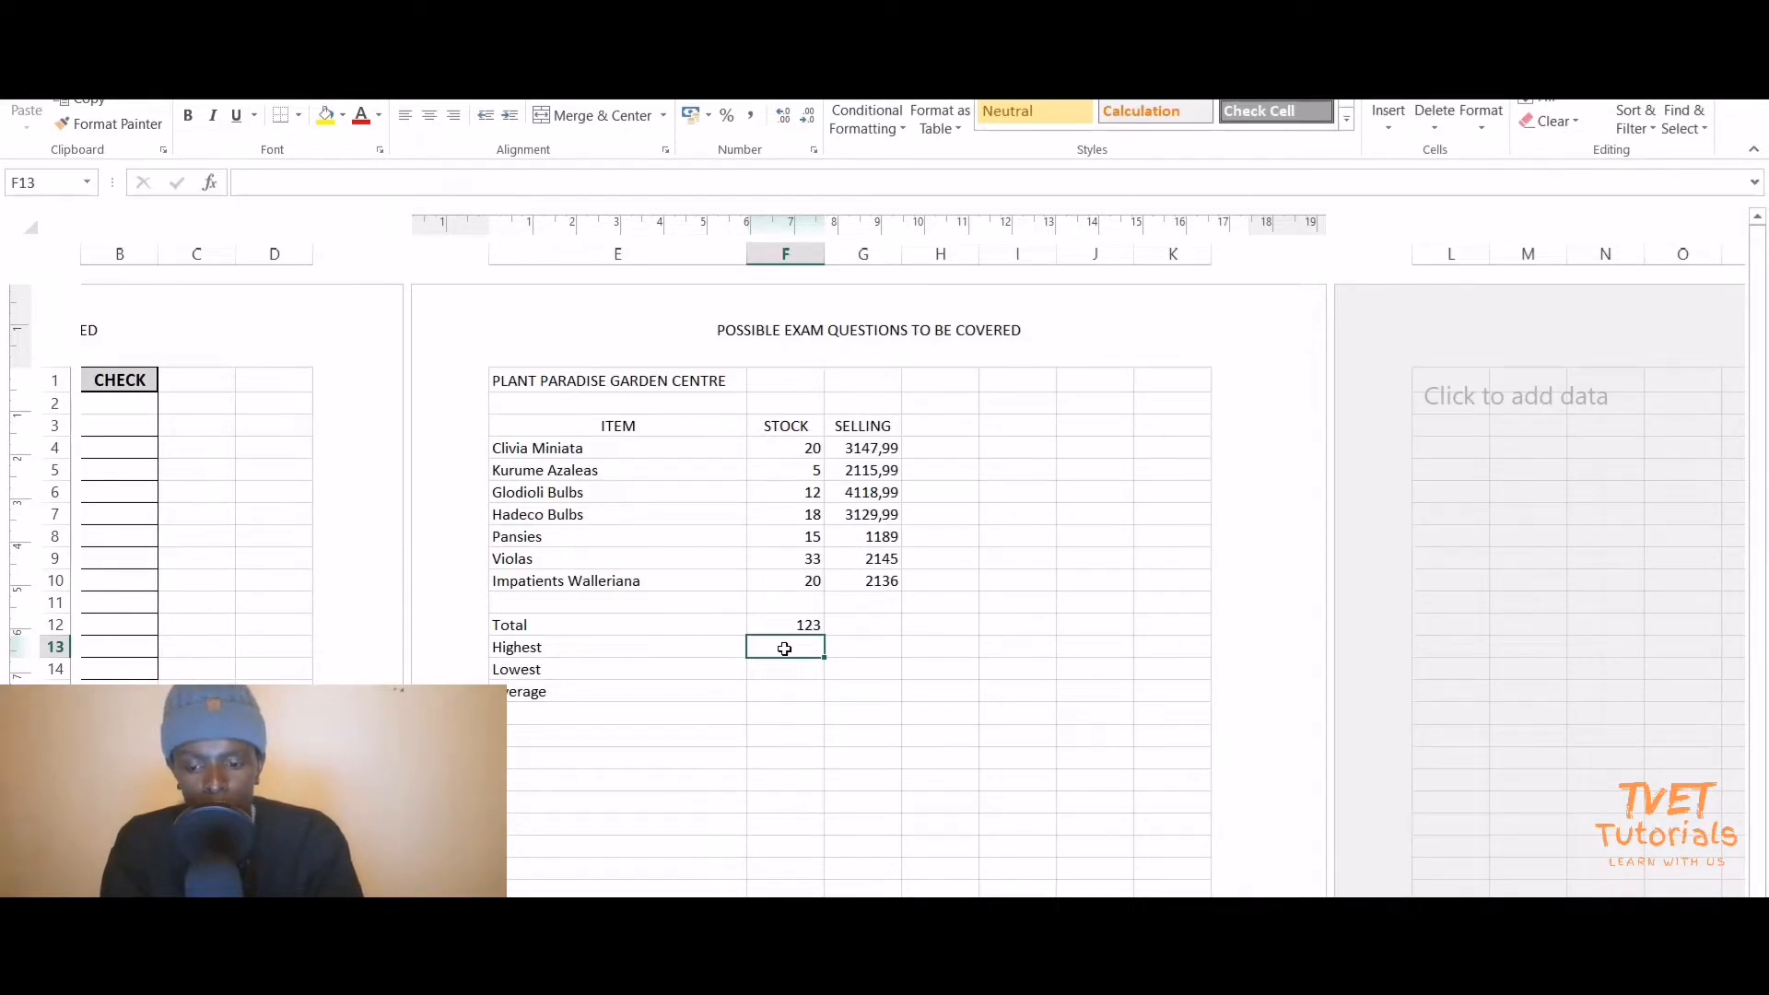
key("Up")
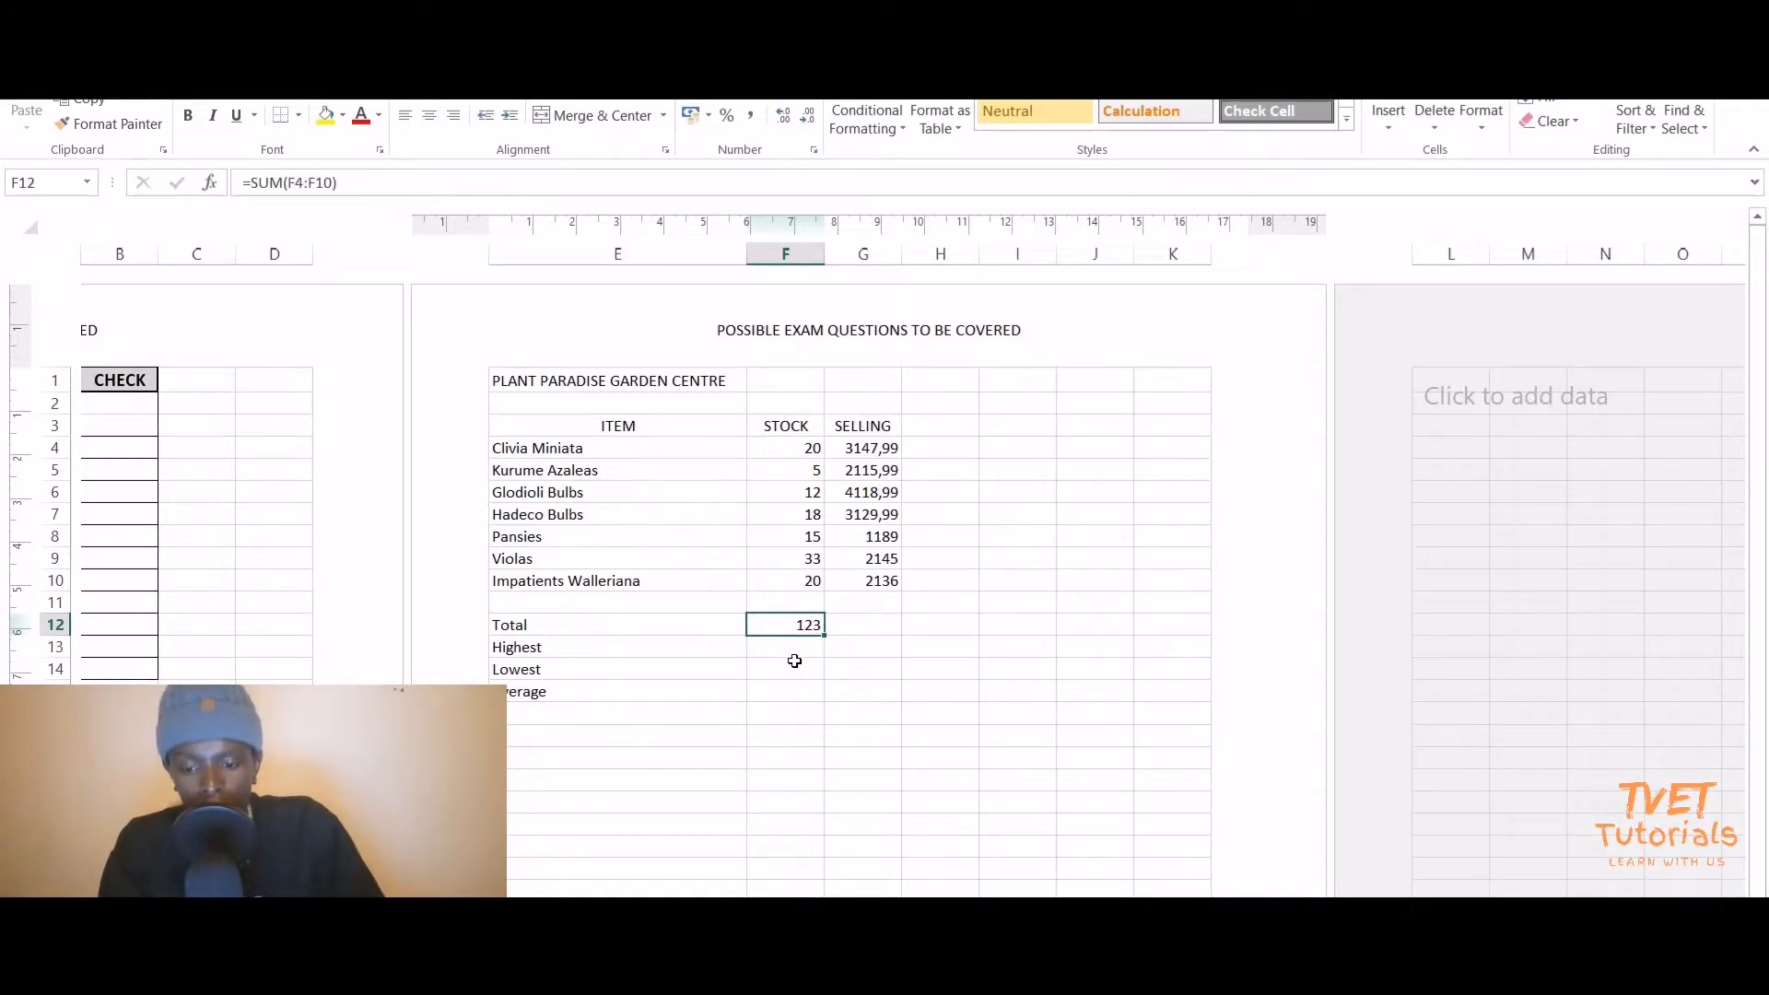
left_click(794, 647)
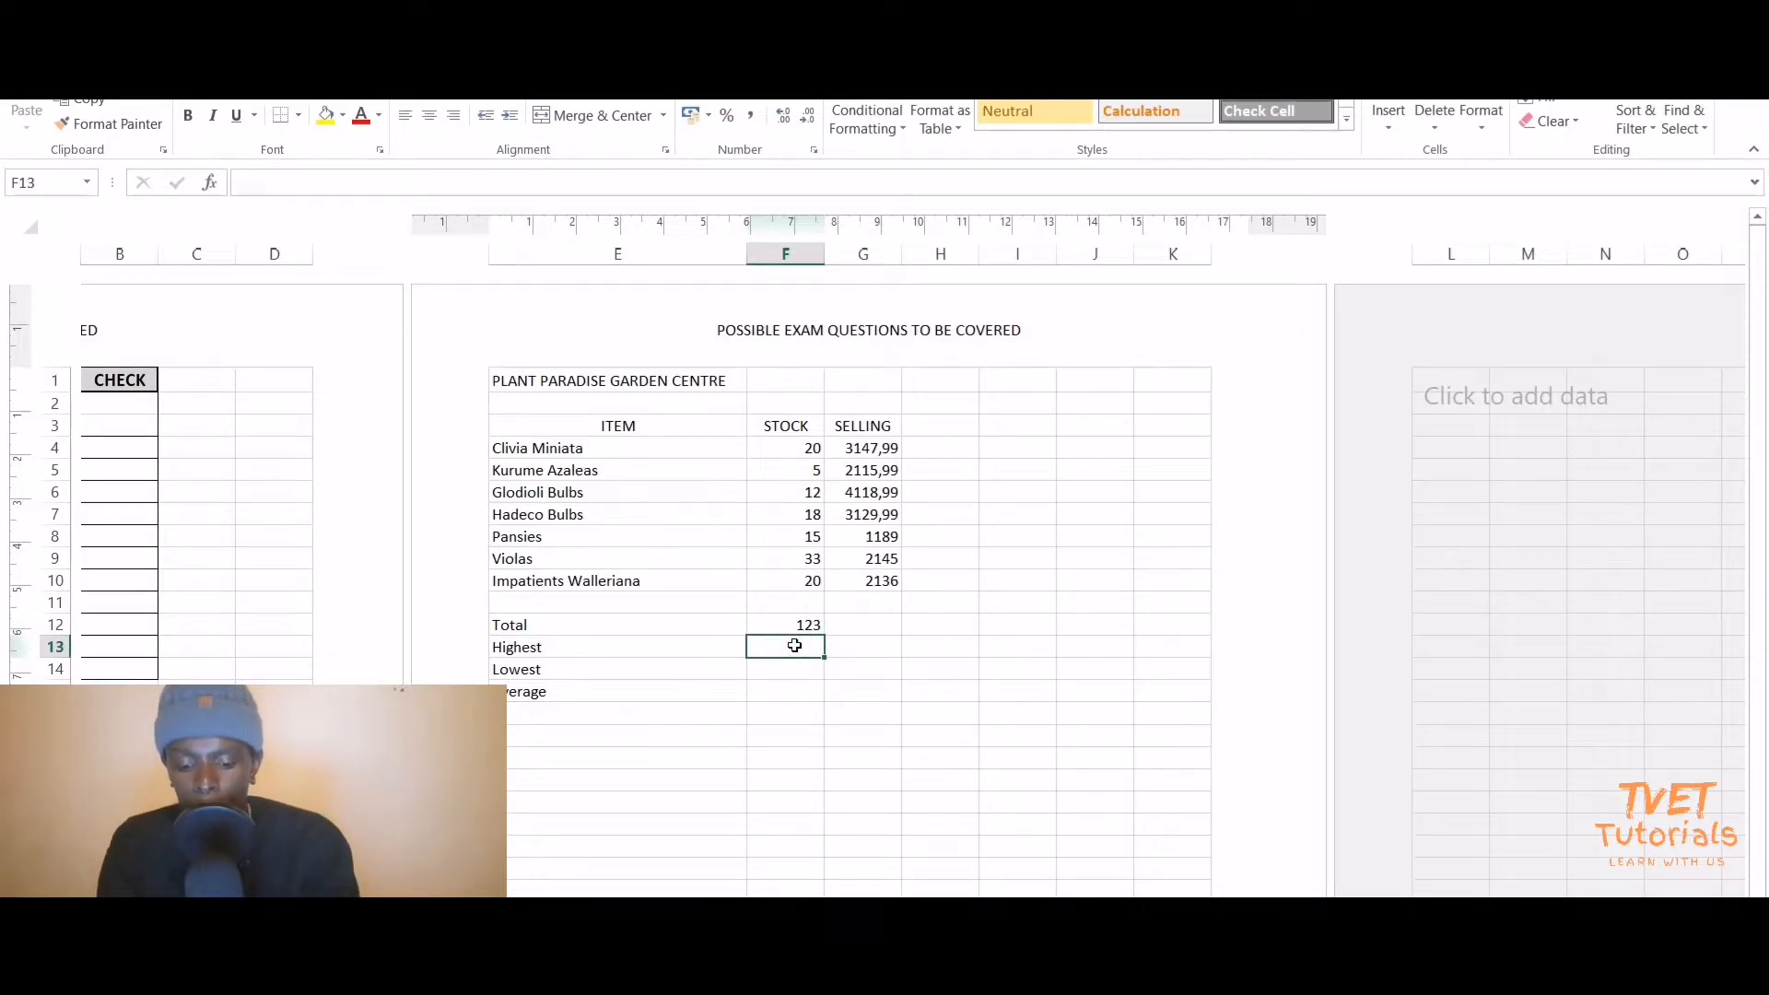
type("=")
key("BackSpace")
type("=")
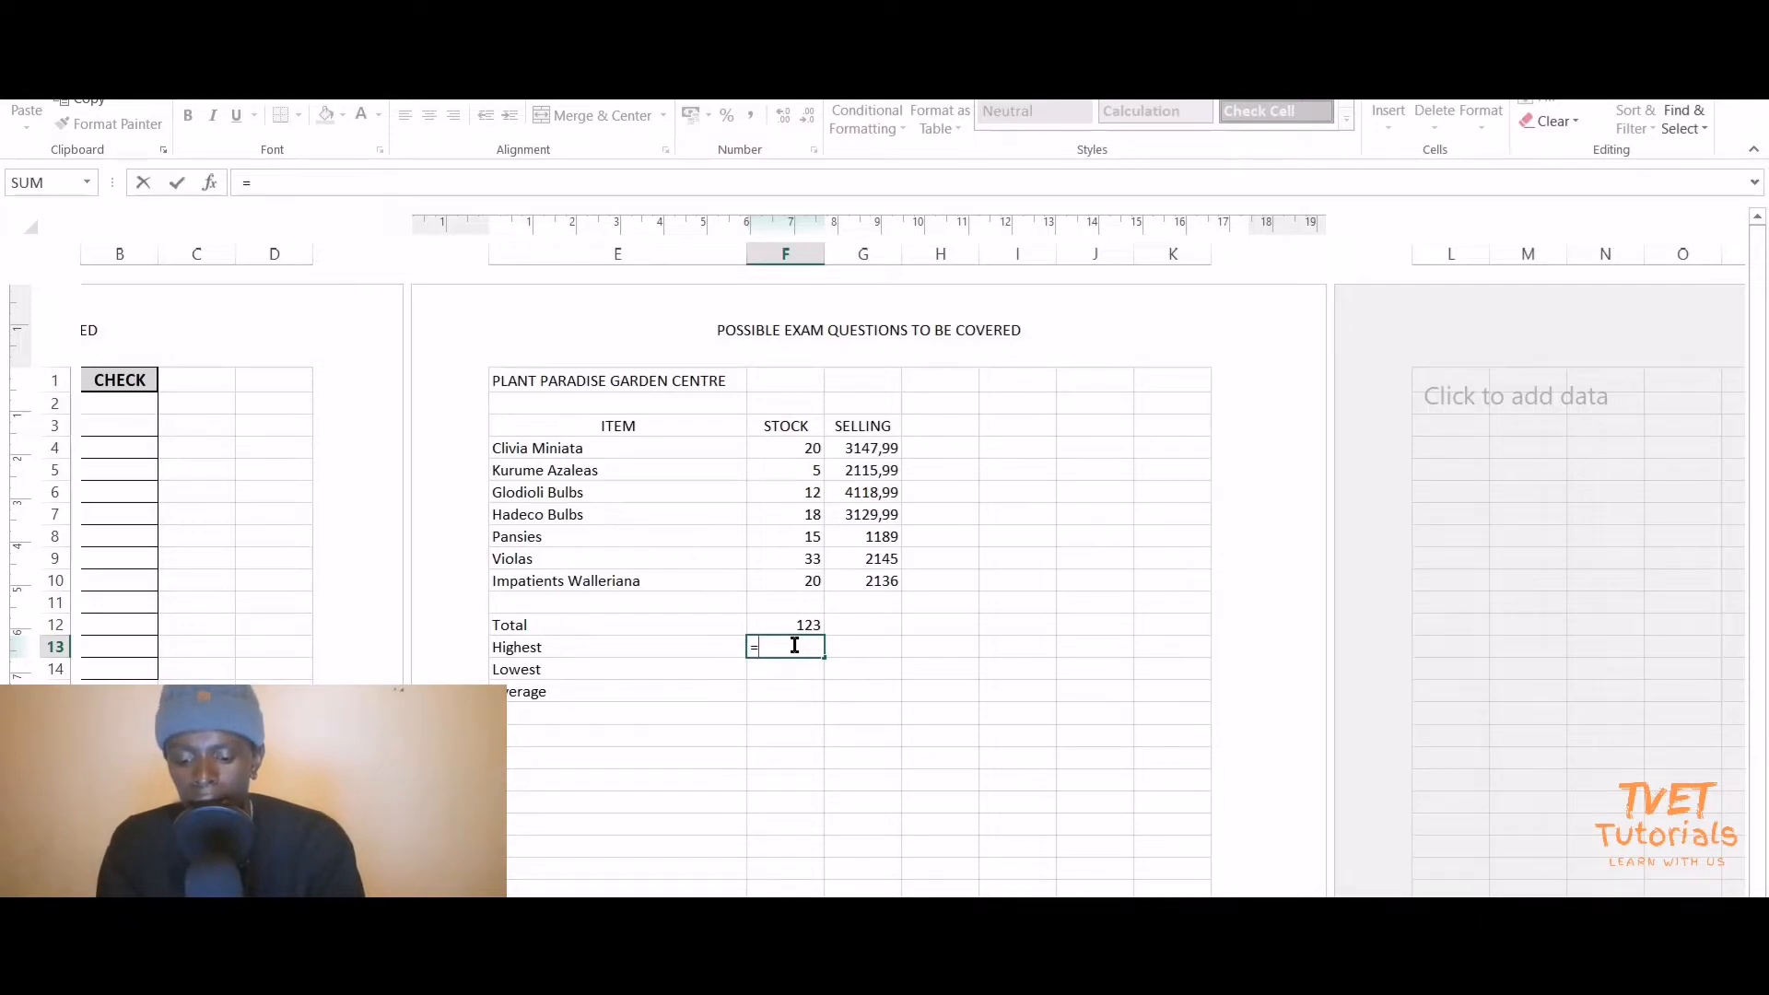
type("max")
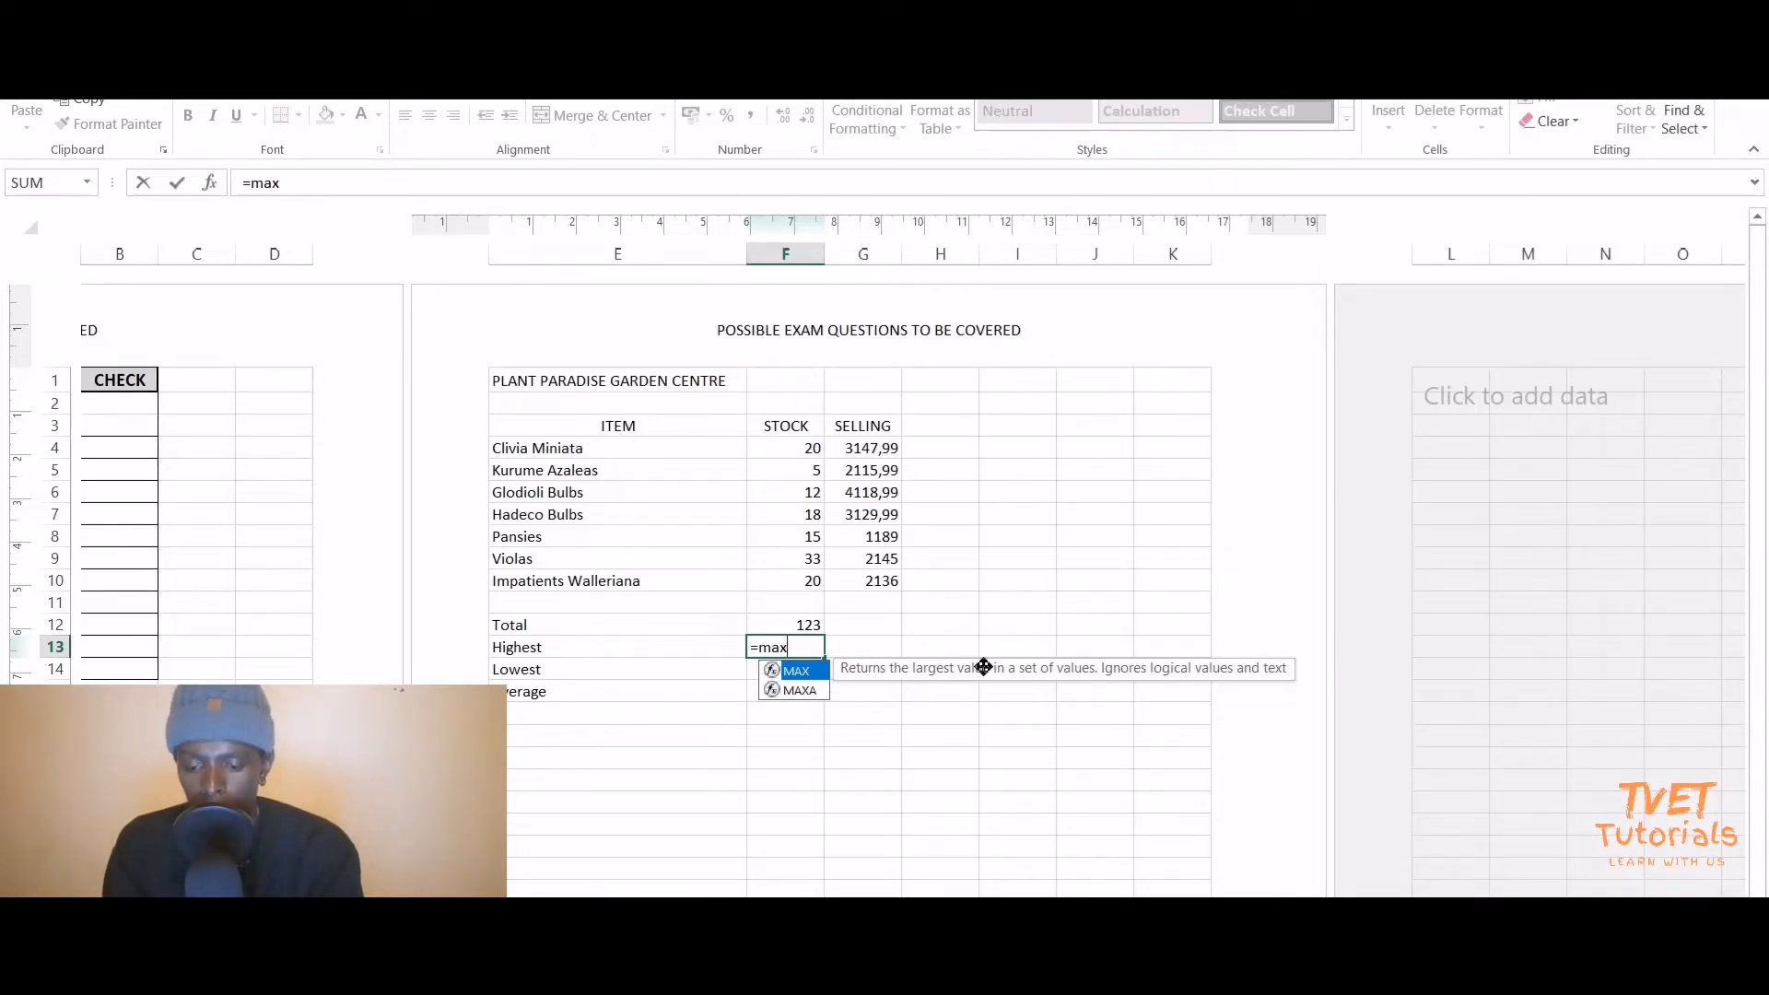
type("(")
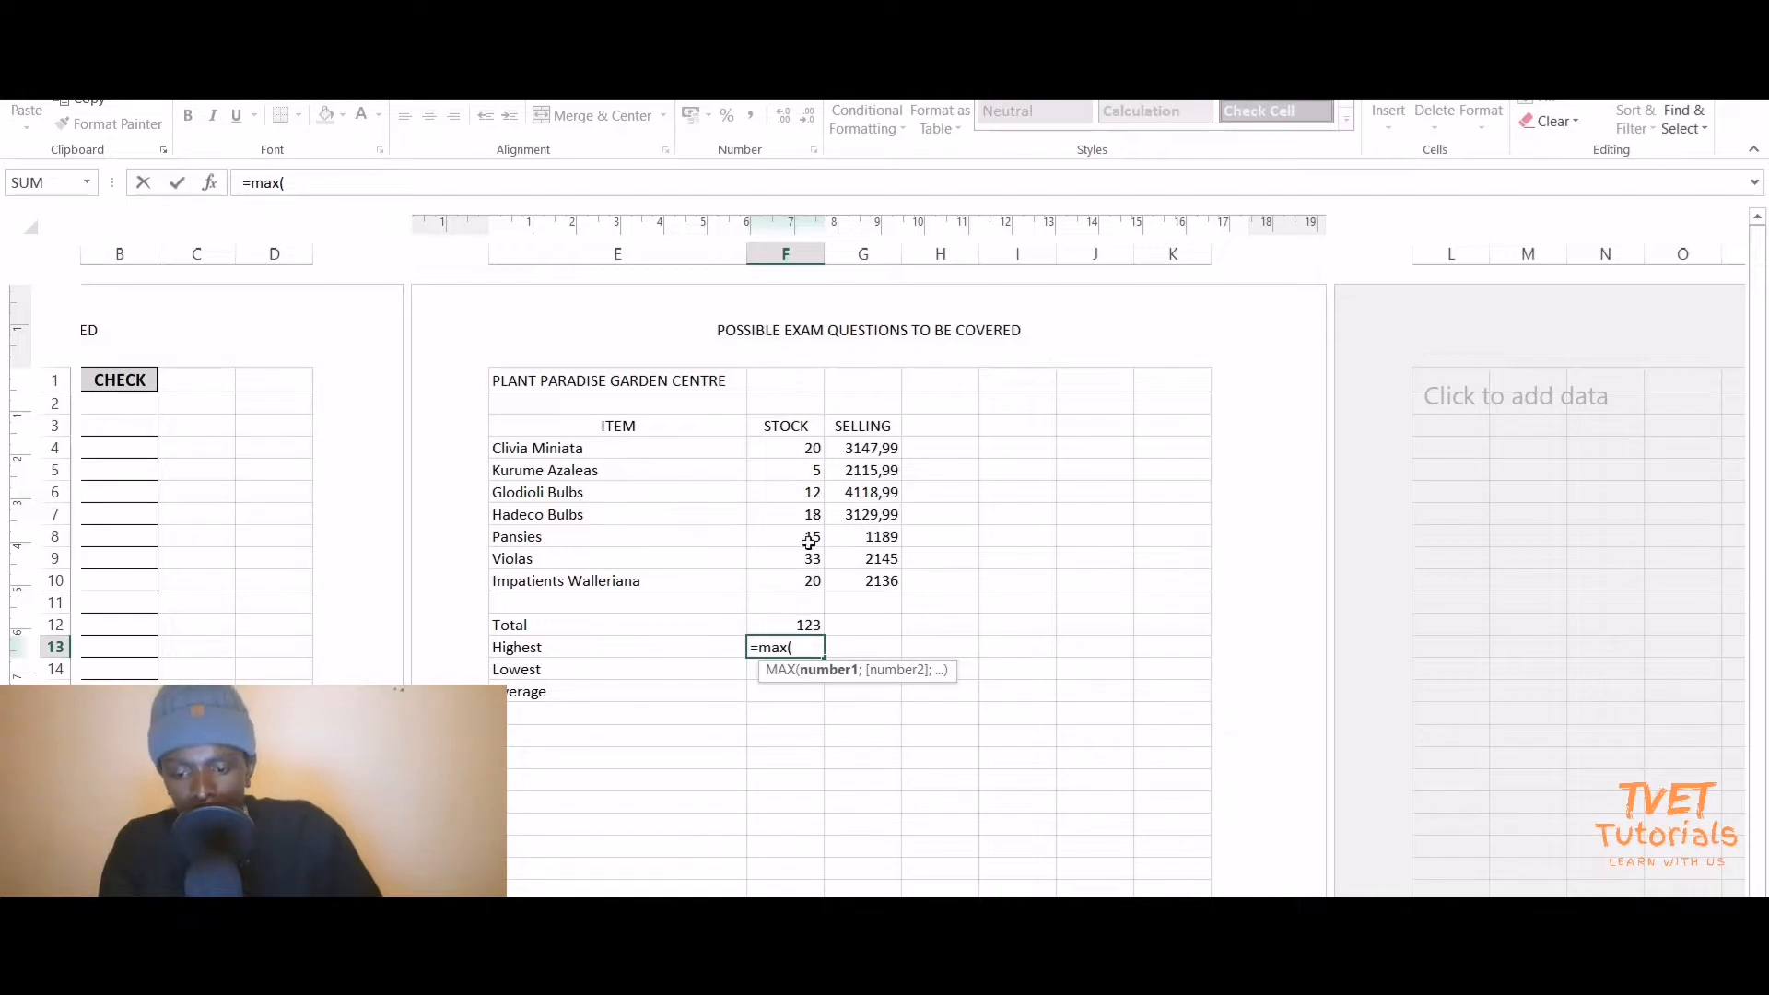
left_click_drag(790, 448, 789, 581)
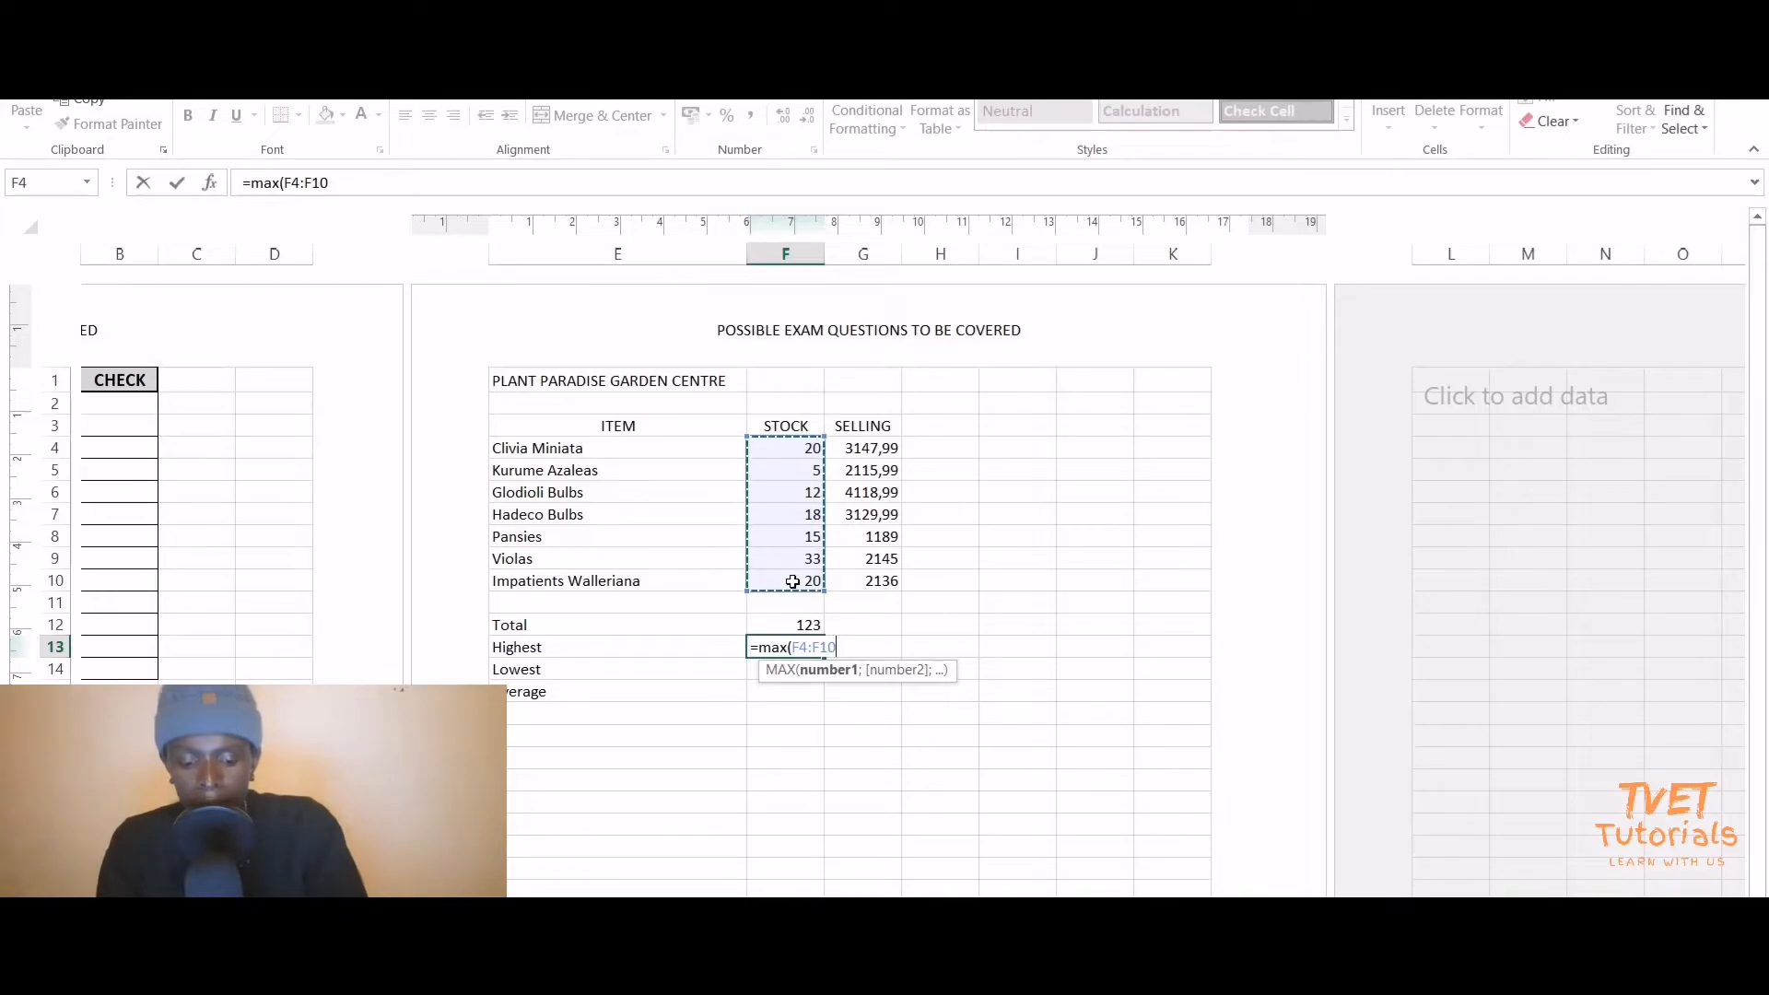
type(")")
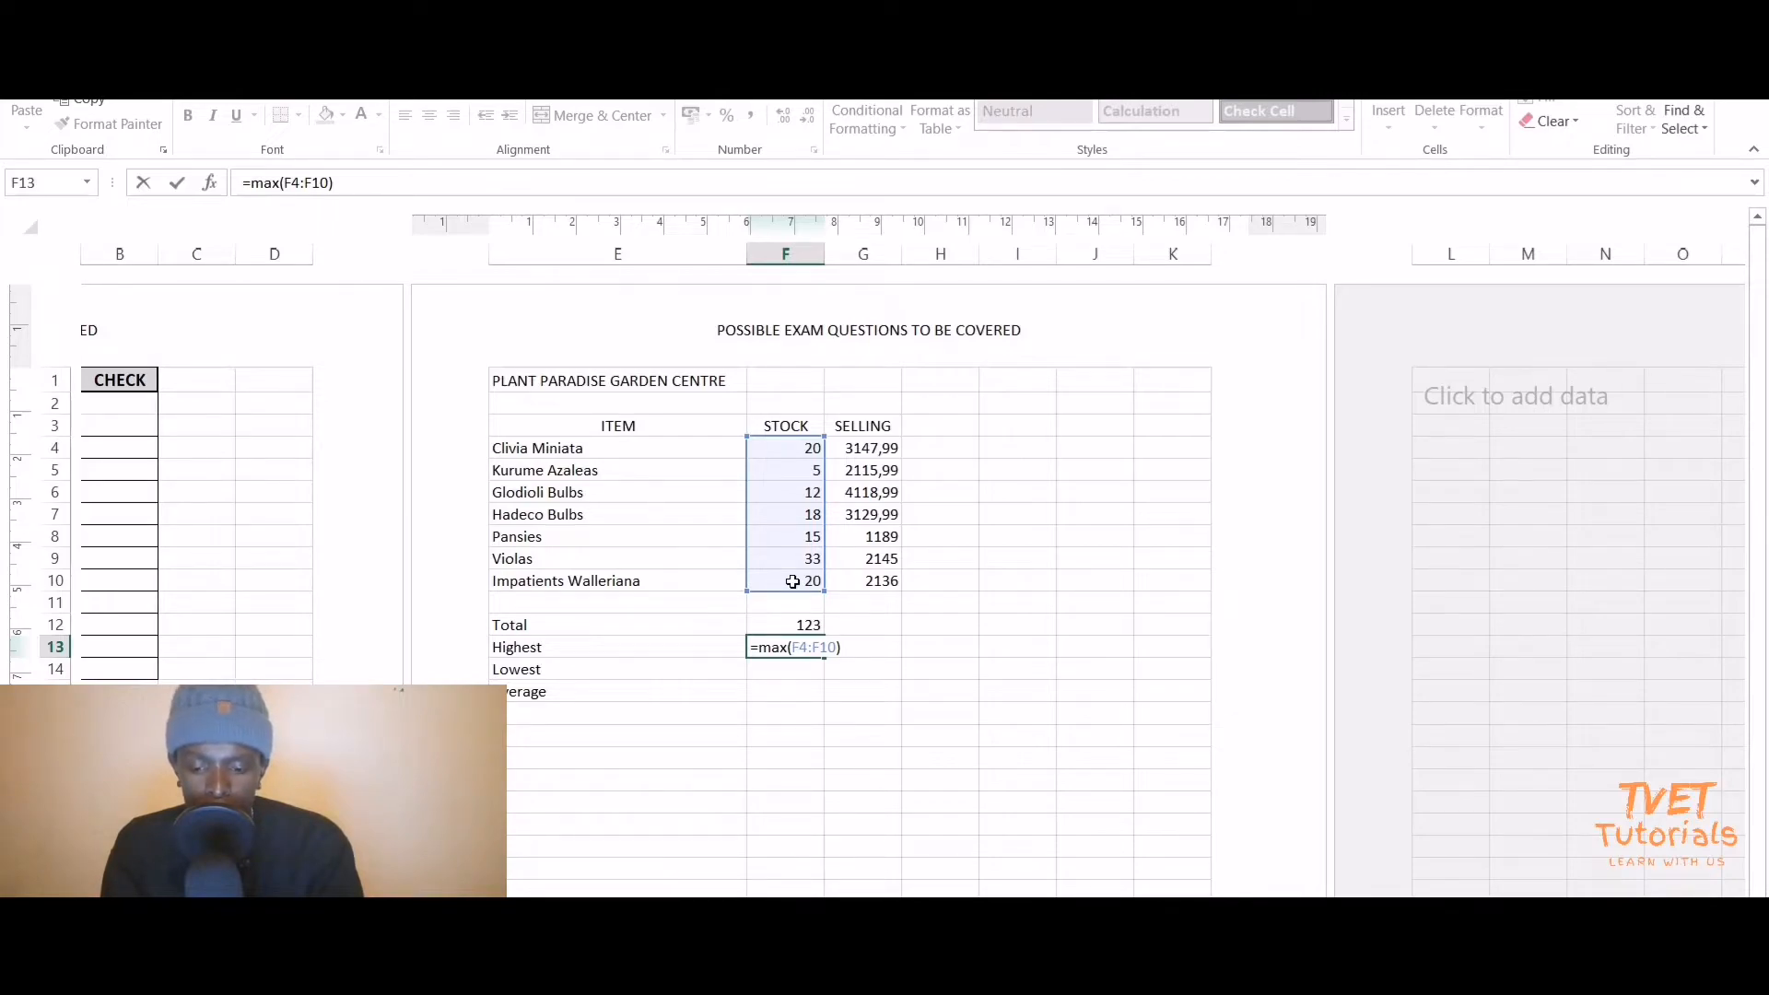
key("Return")
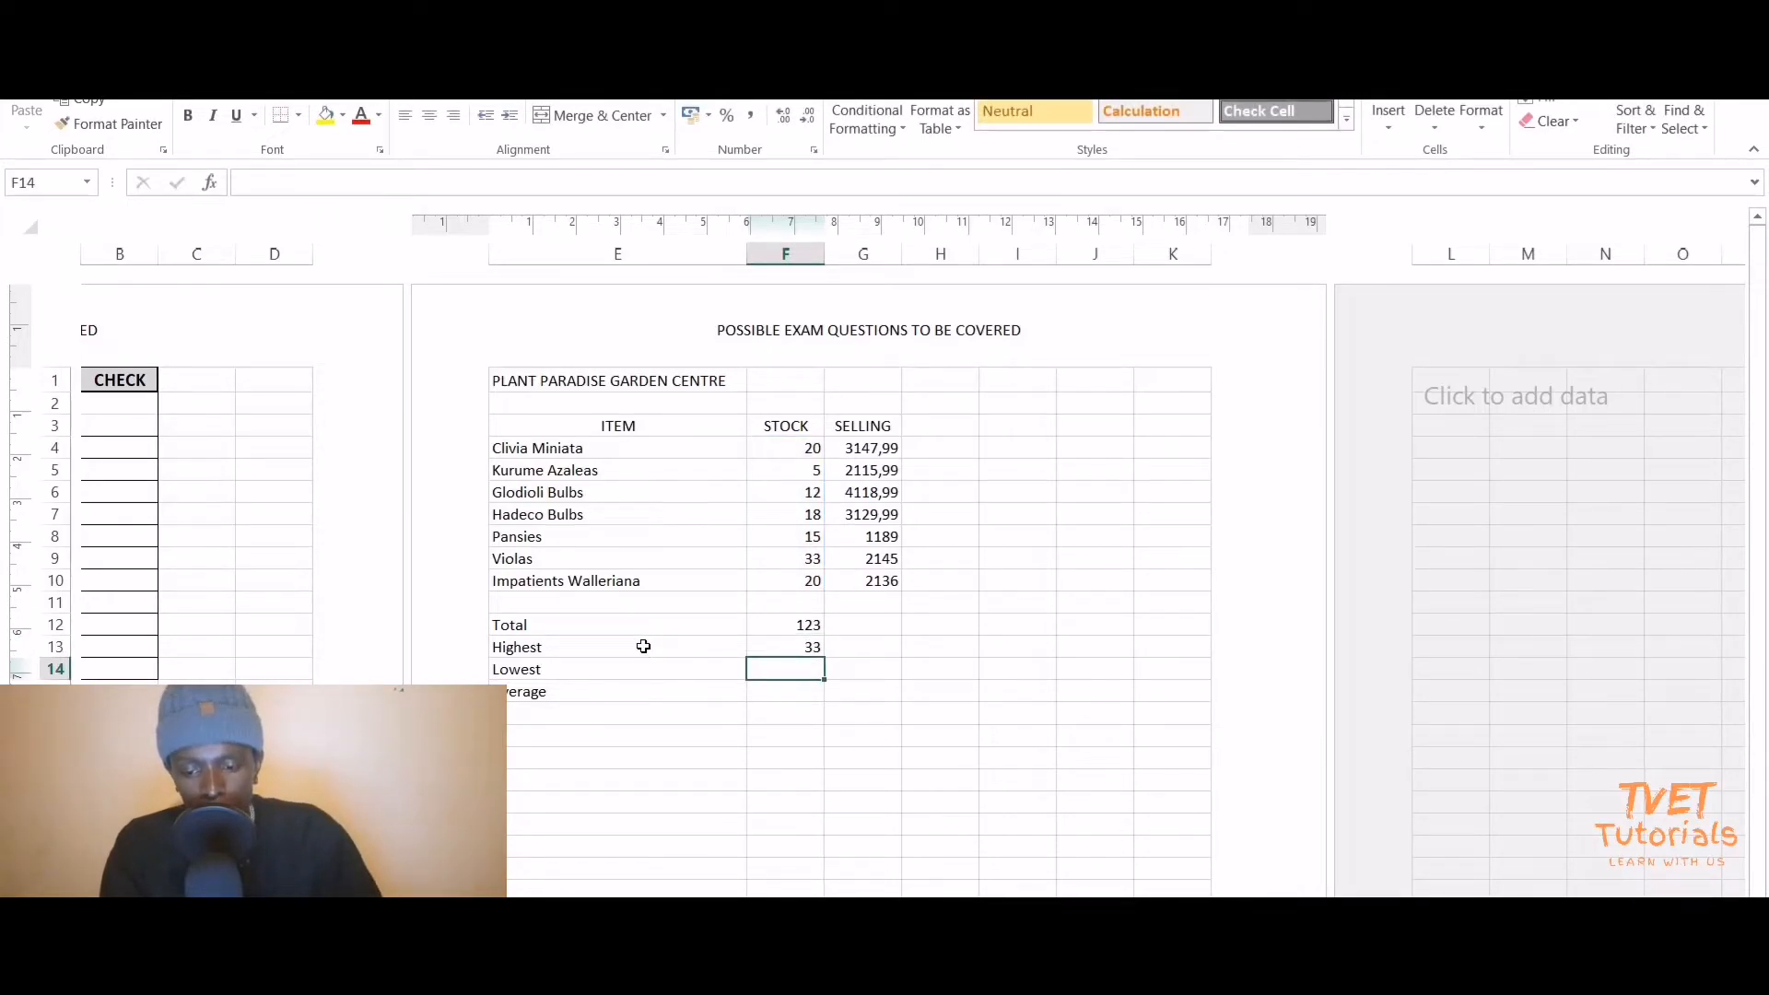
Examine the Highest formula in F13, the stock range F4:F10 it covers, and the Highest and Lowest rows.
left_click(810, 647)
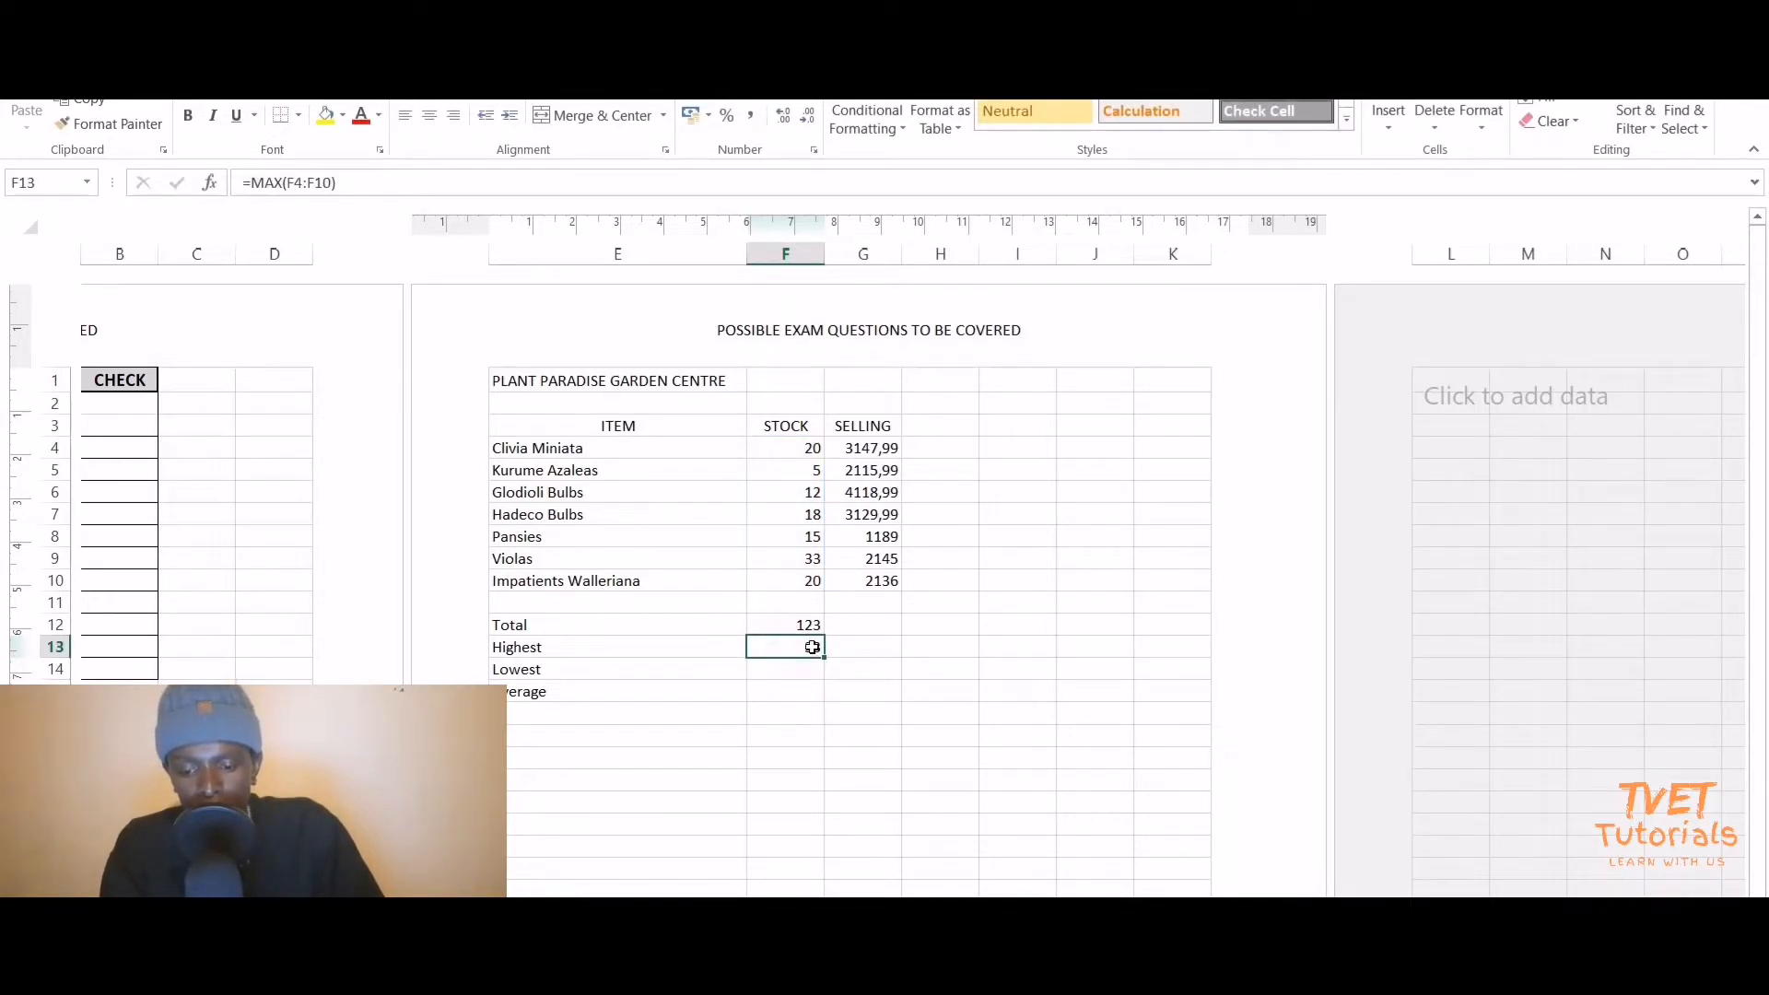
left_click(791, 449)
left_click_drag(791, 462, 792, 581)
left_click(785, 639)
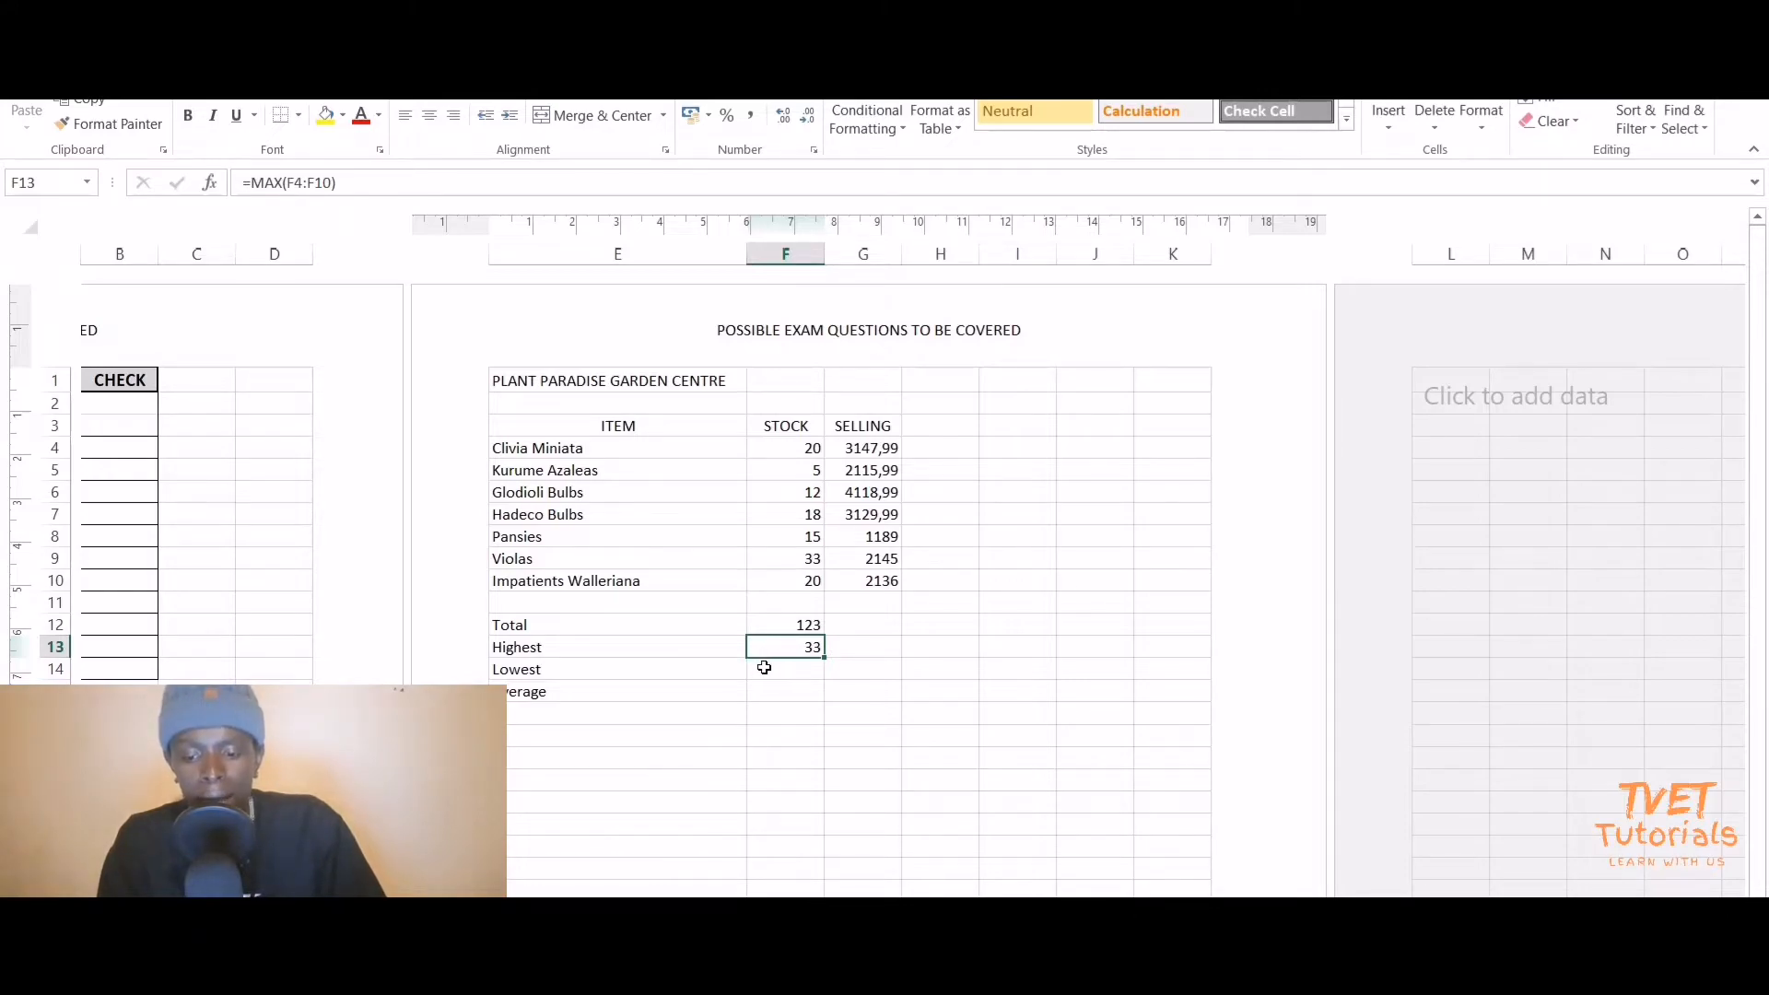
left_click(790, 668)
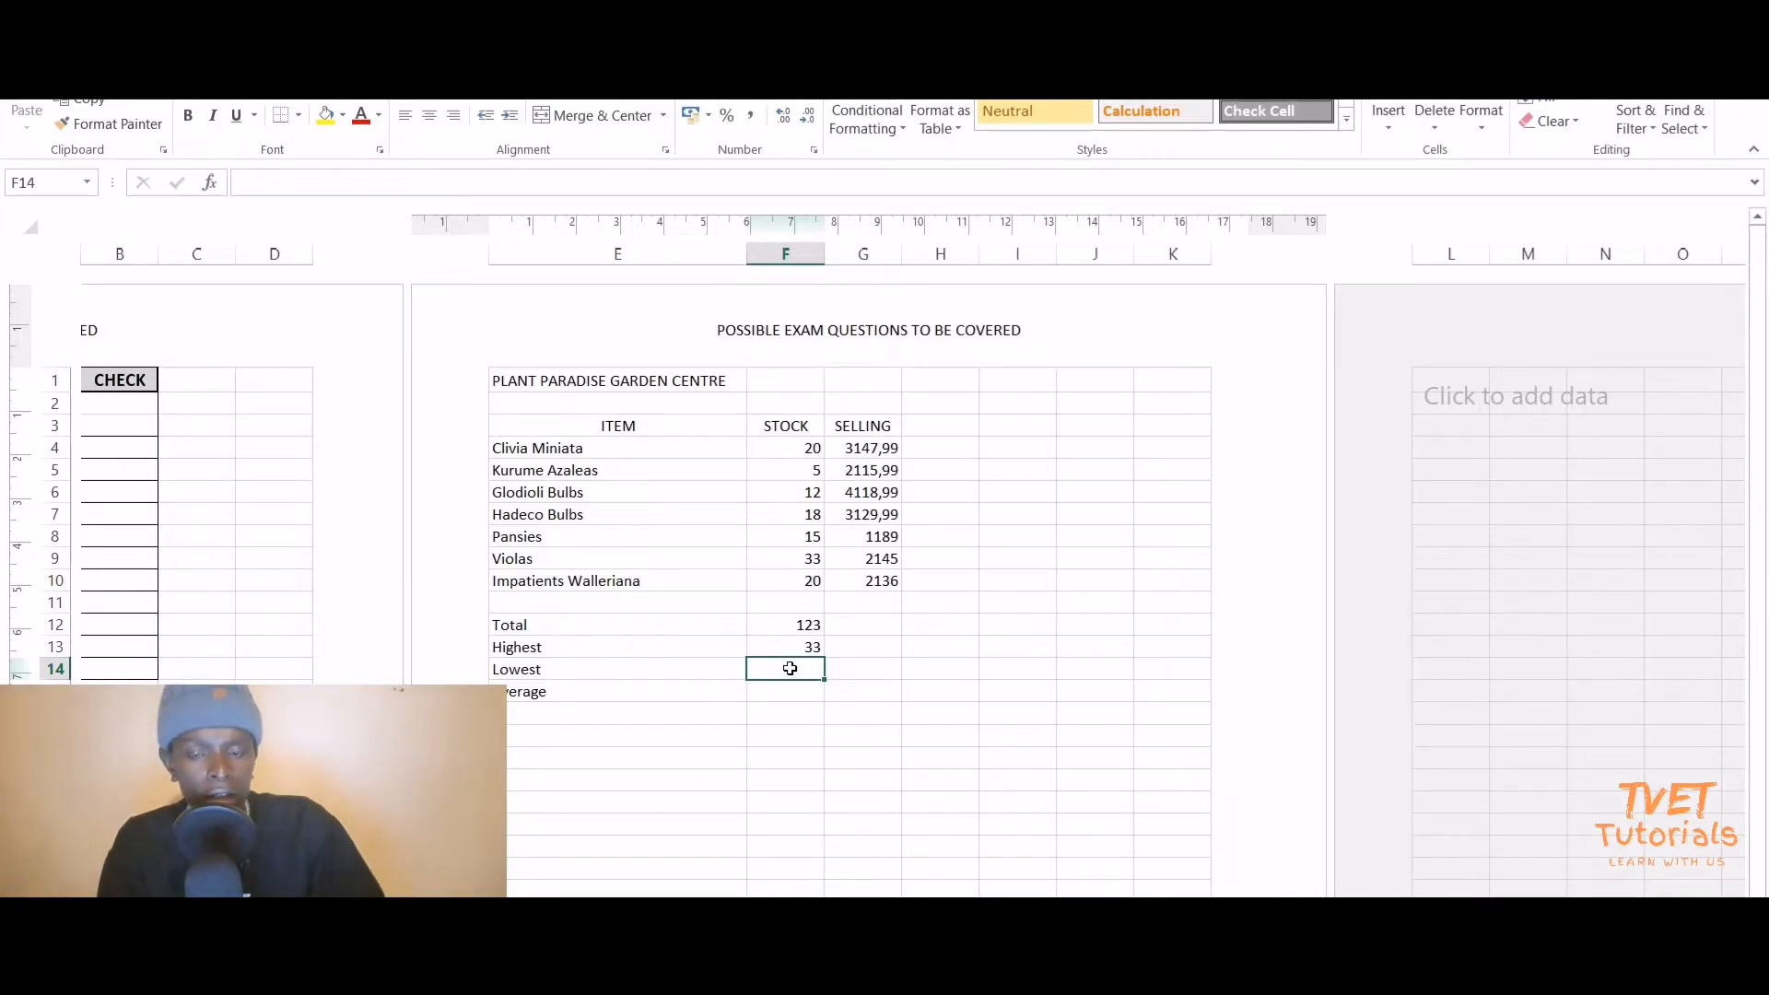
left_click(610, 671)
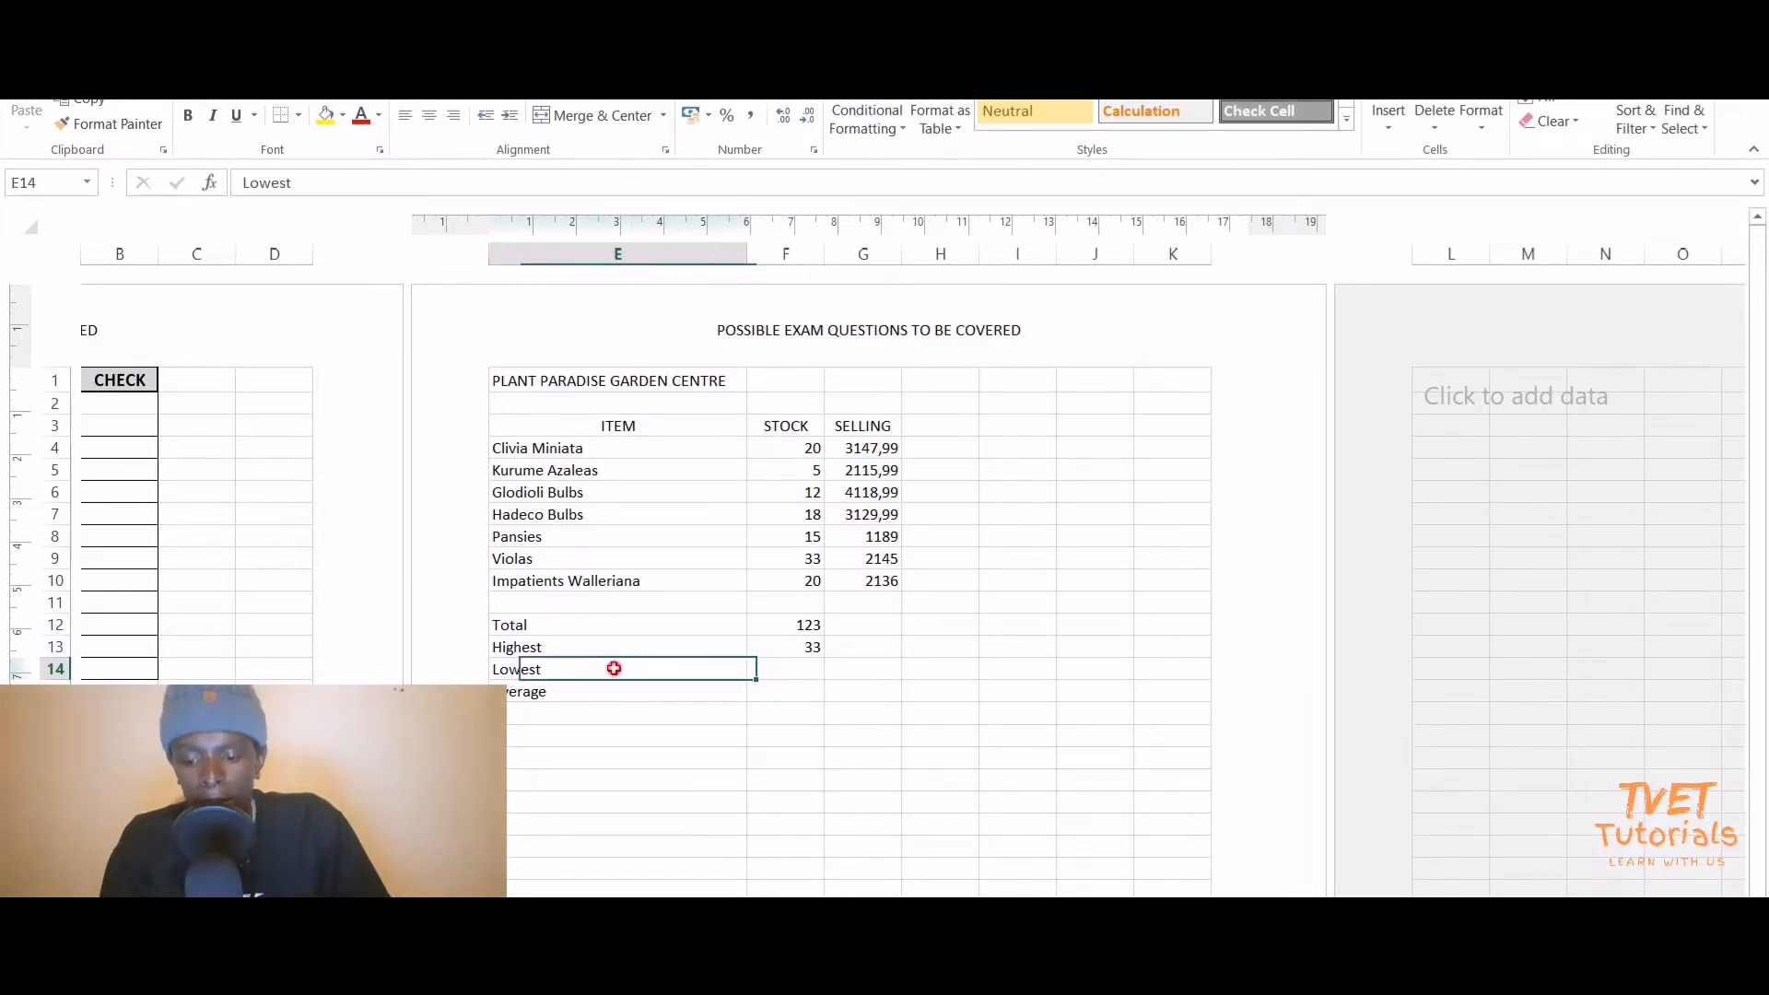
left_click(796, 672)
left_click(804, 646)
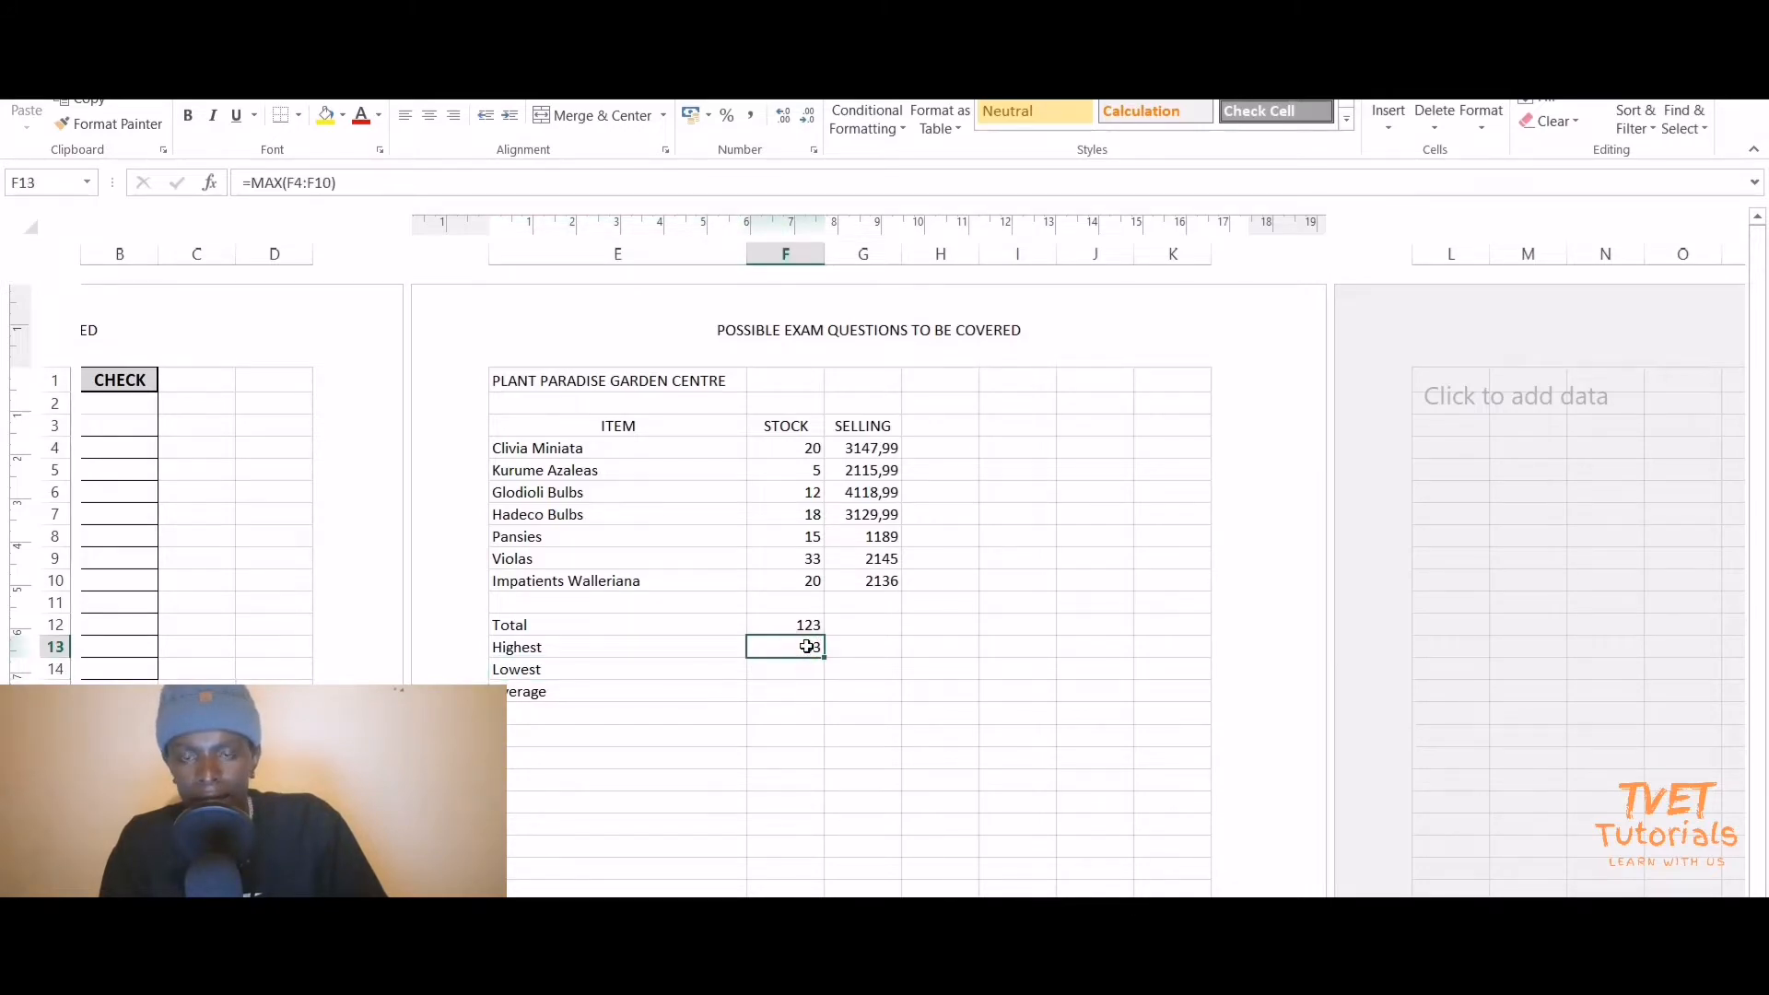
left_click(606, 649)
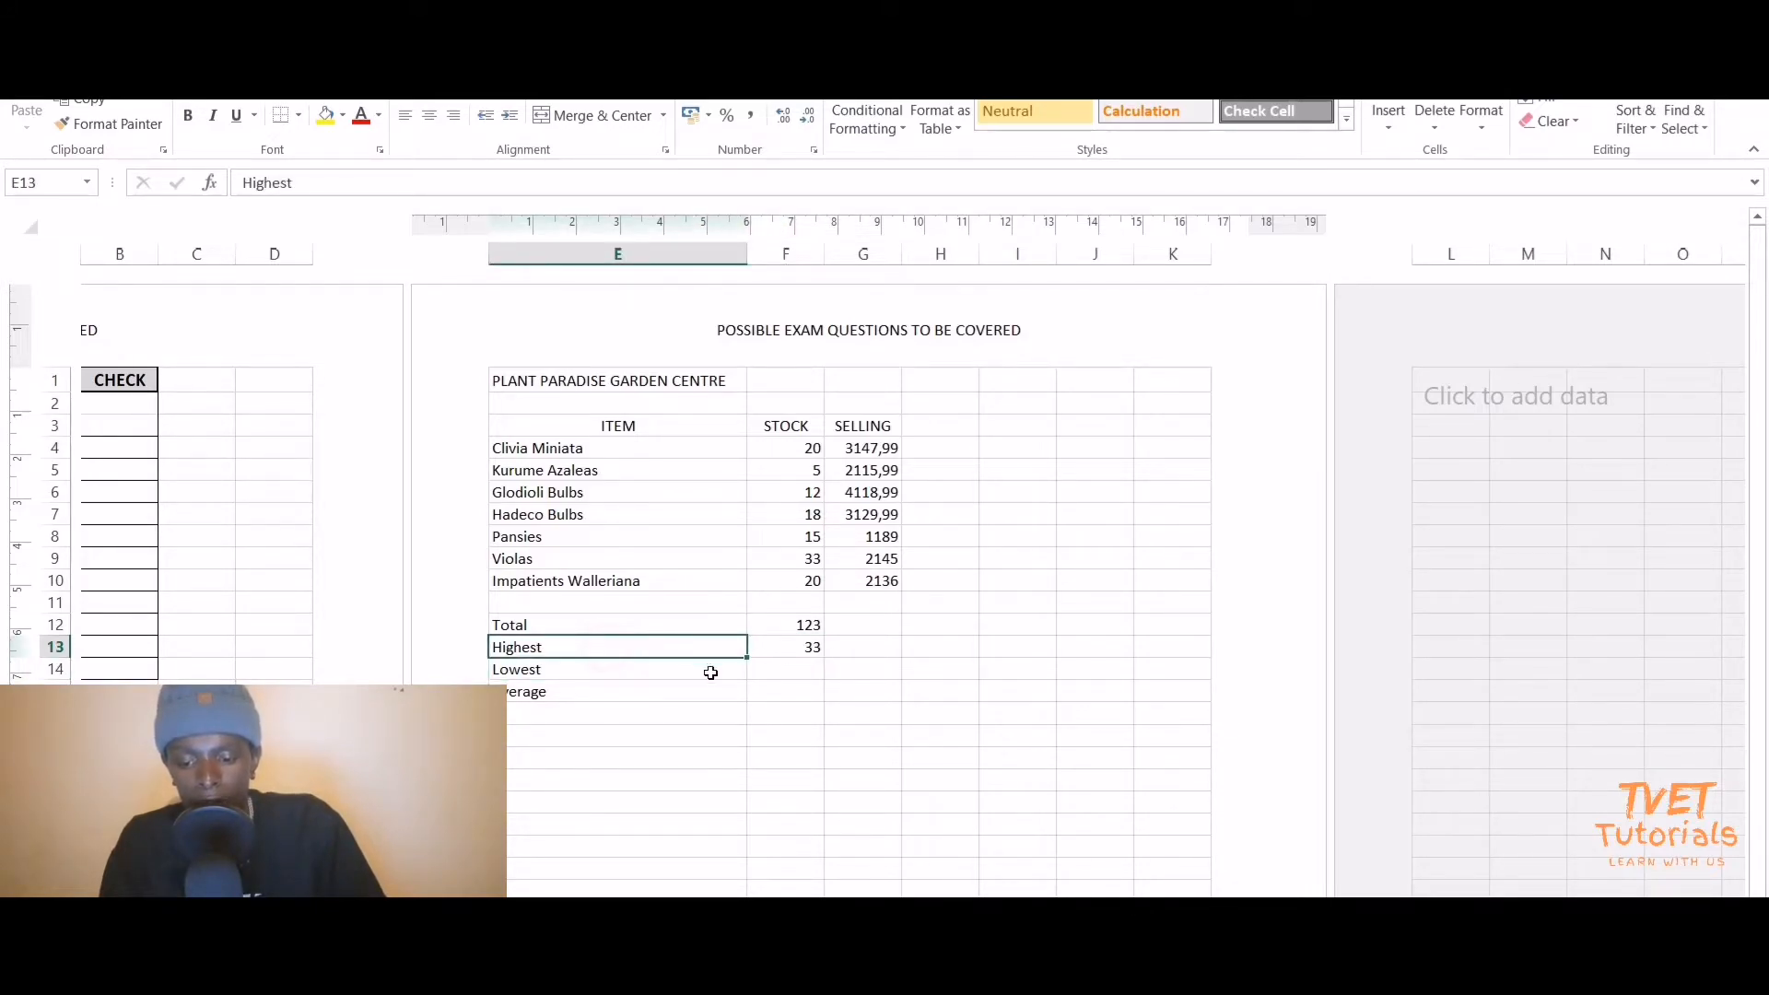
Calculate the lowest STOCK value in cell F14 with the formula =MIN(F4:F10), and check the range it covers.
left_click(788, 671)
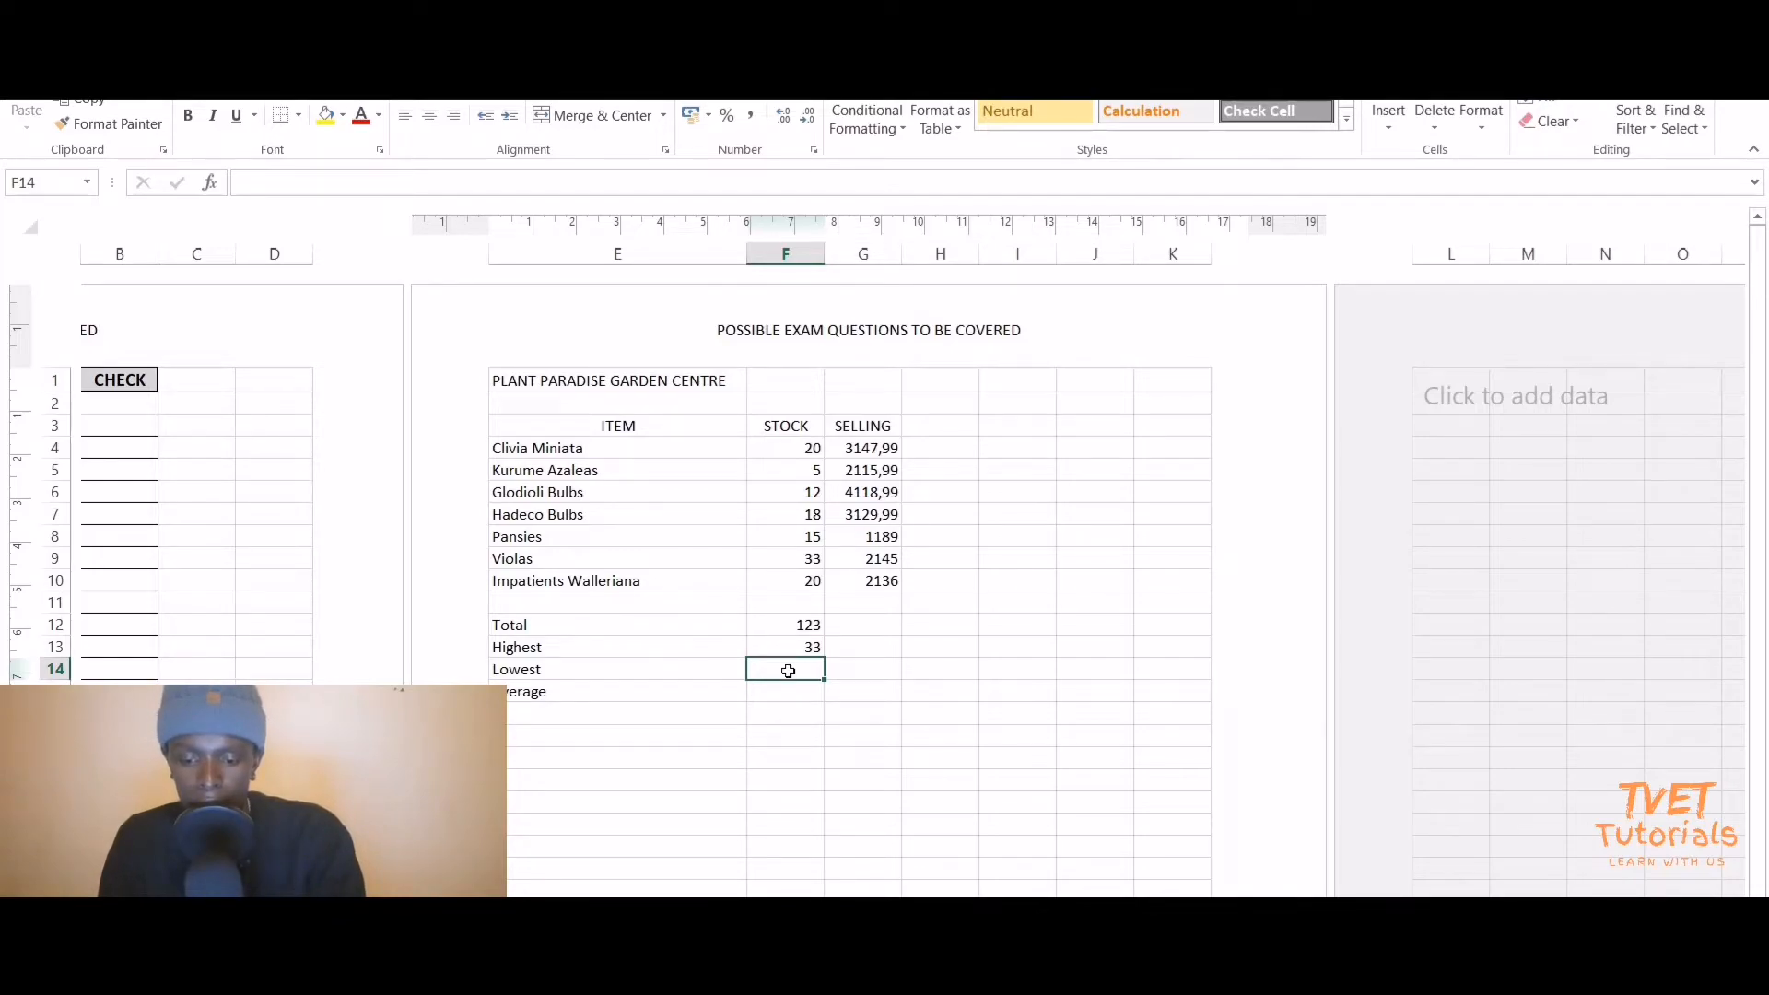
type("=min")
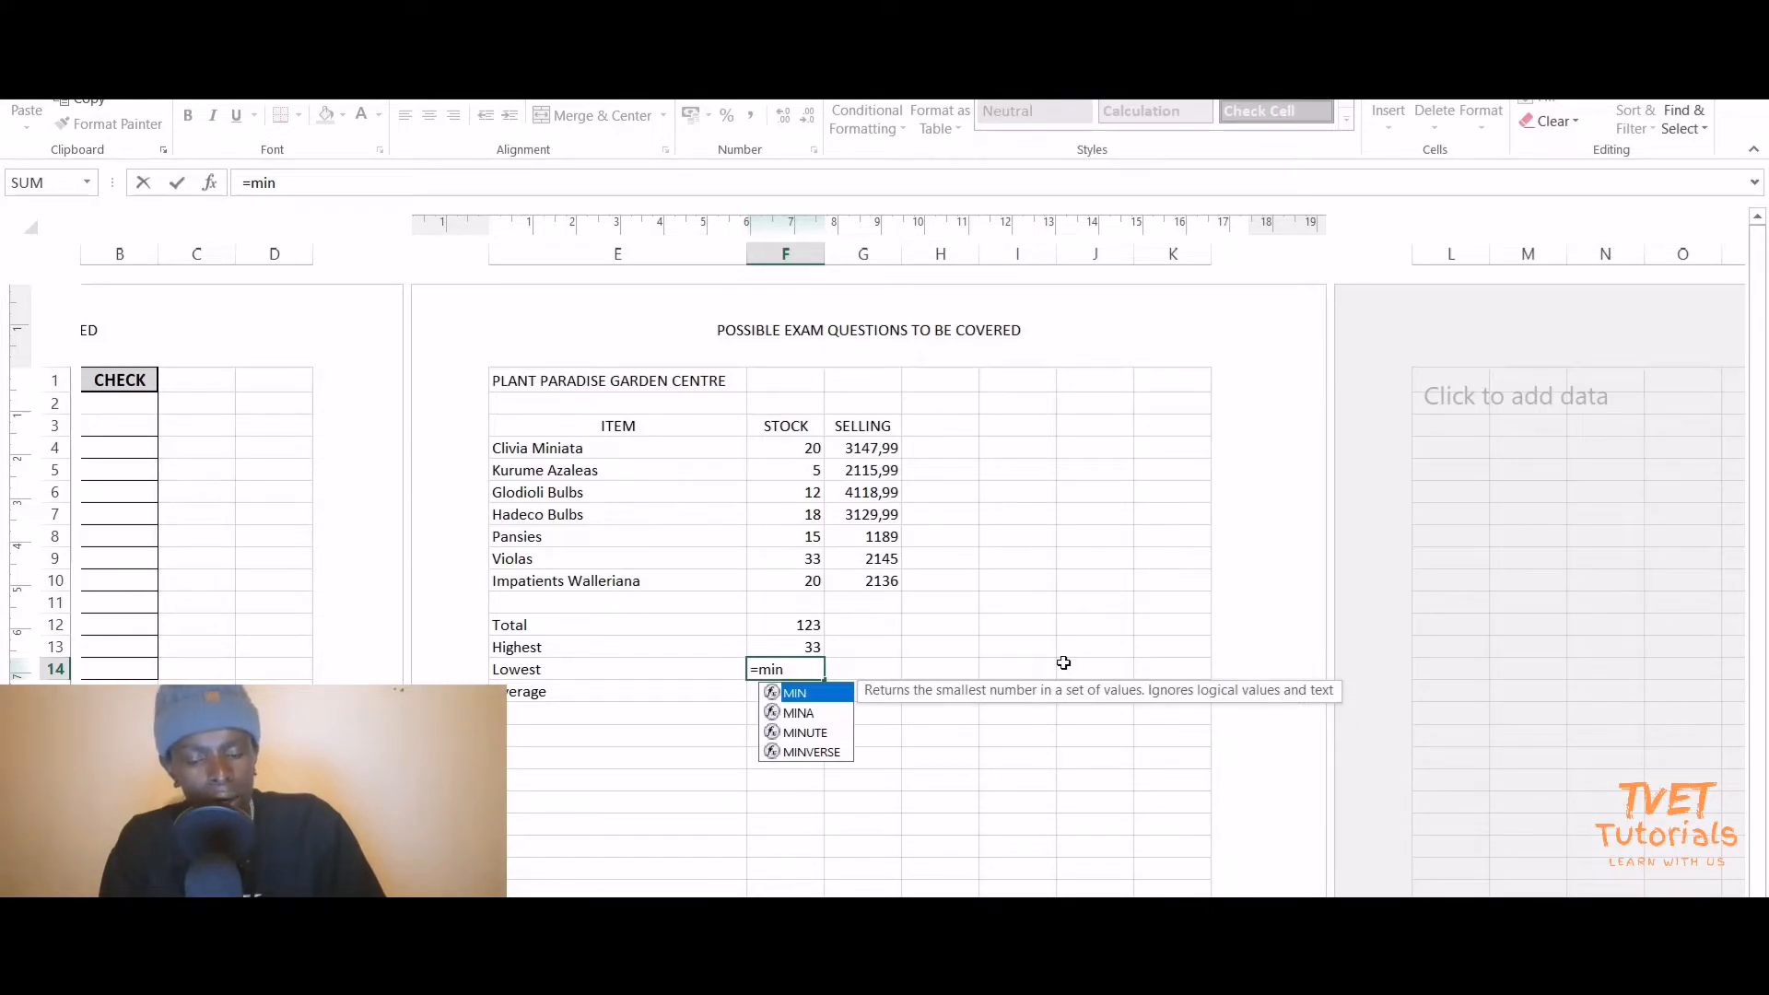
type("(")
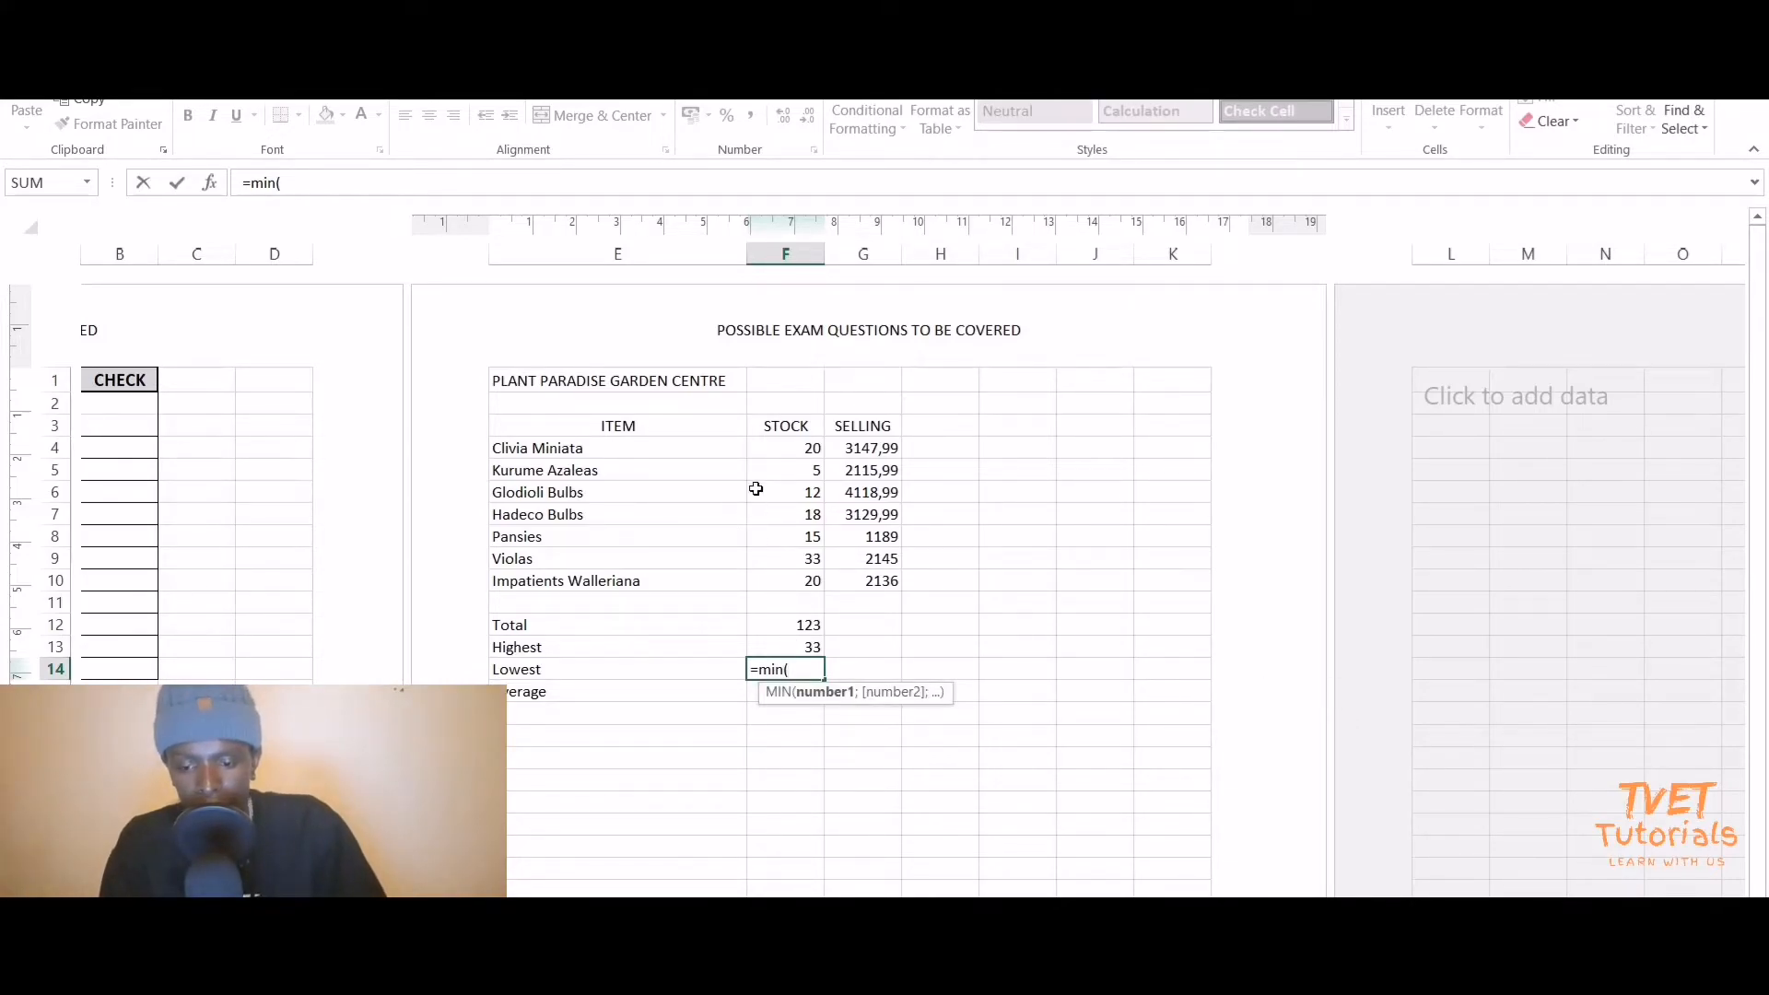
left_click_drag(790, 449, 790, 573)
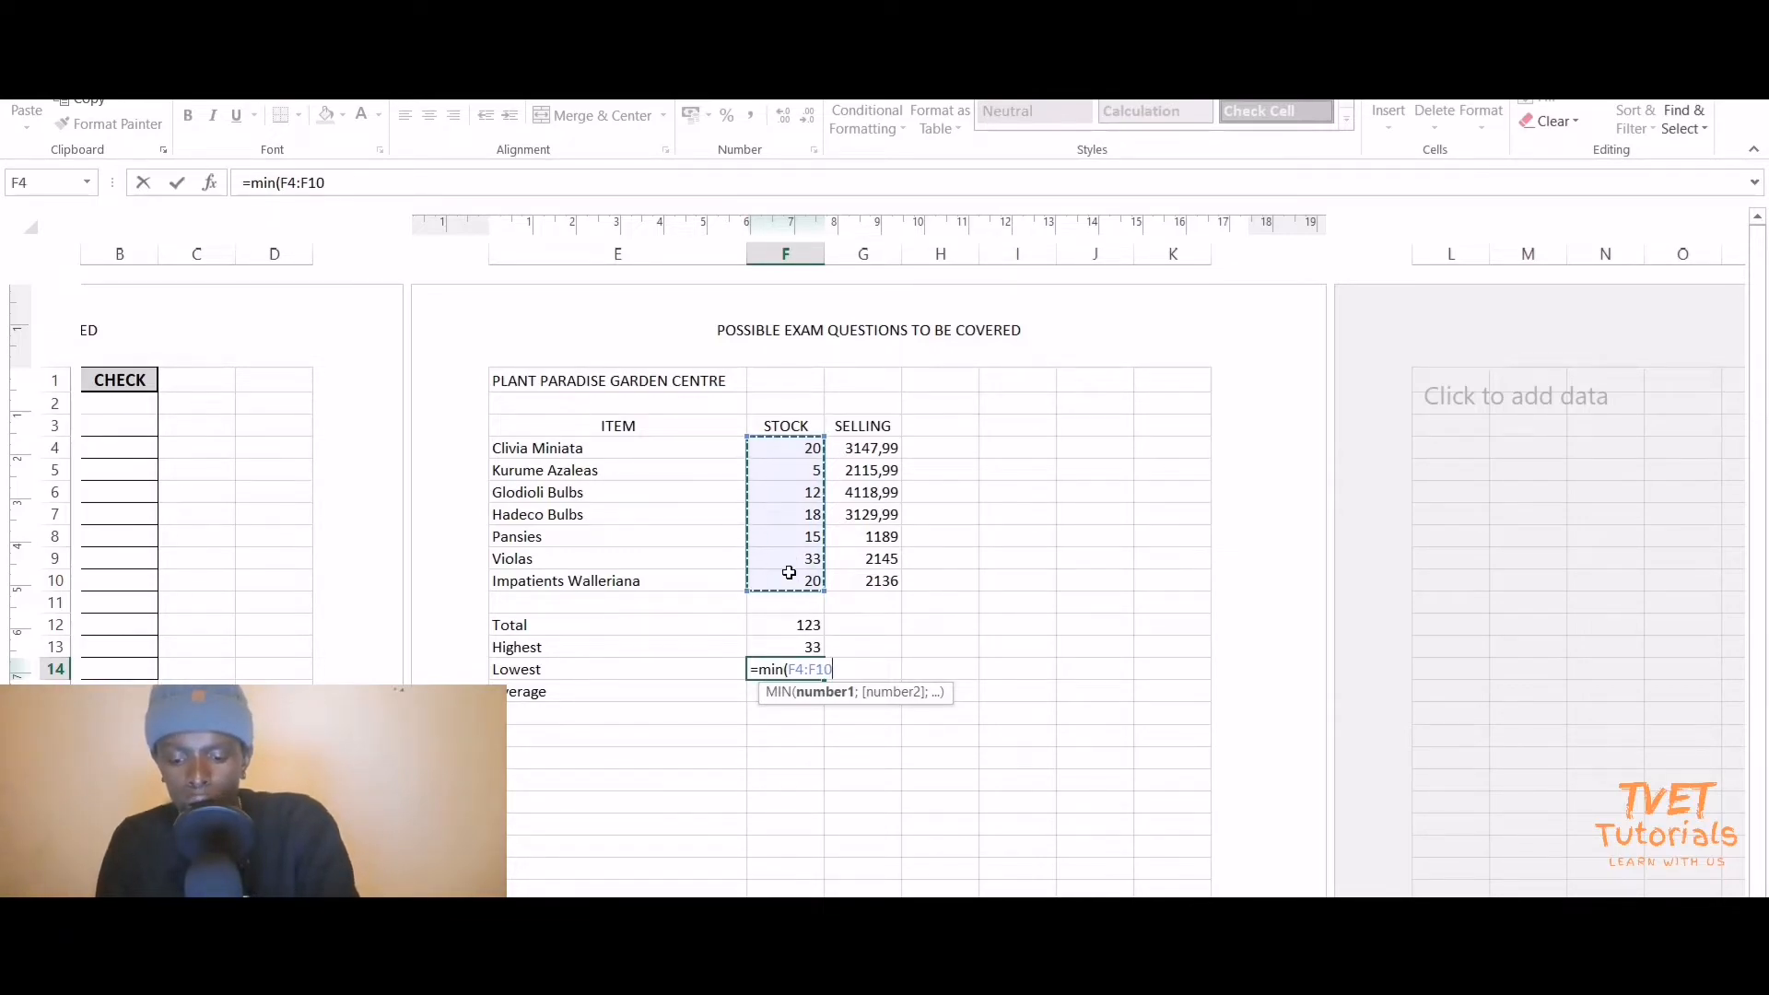
key("Return")
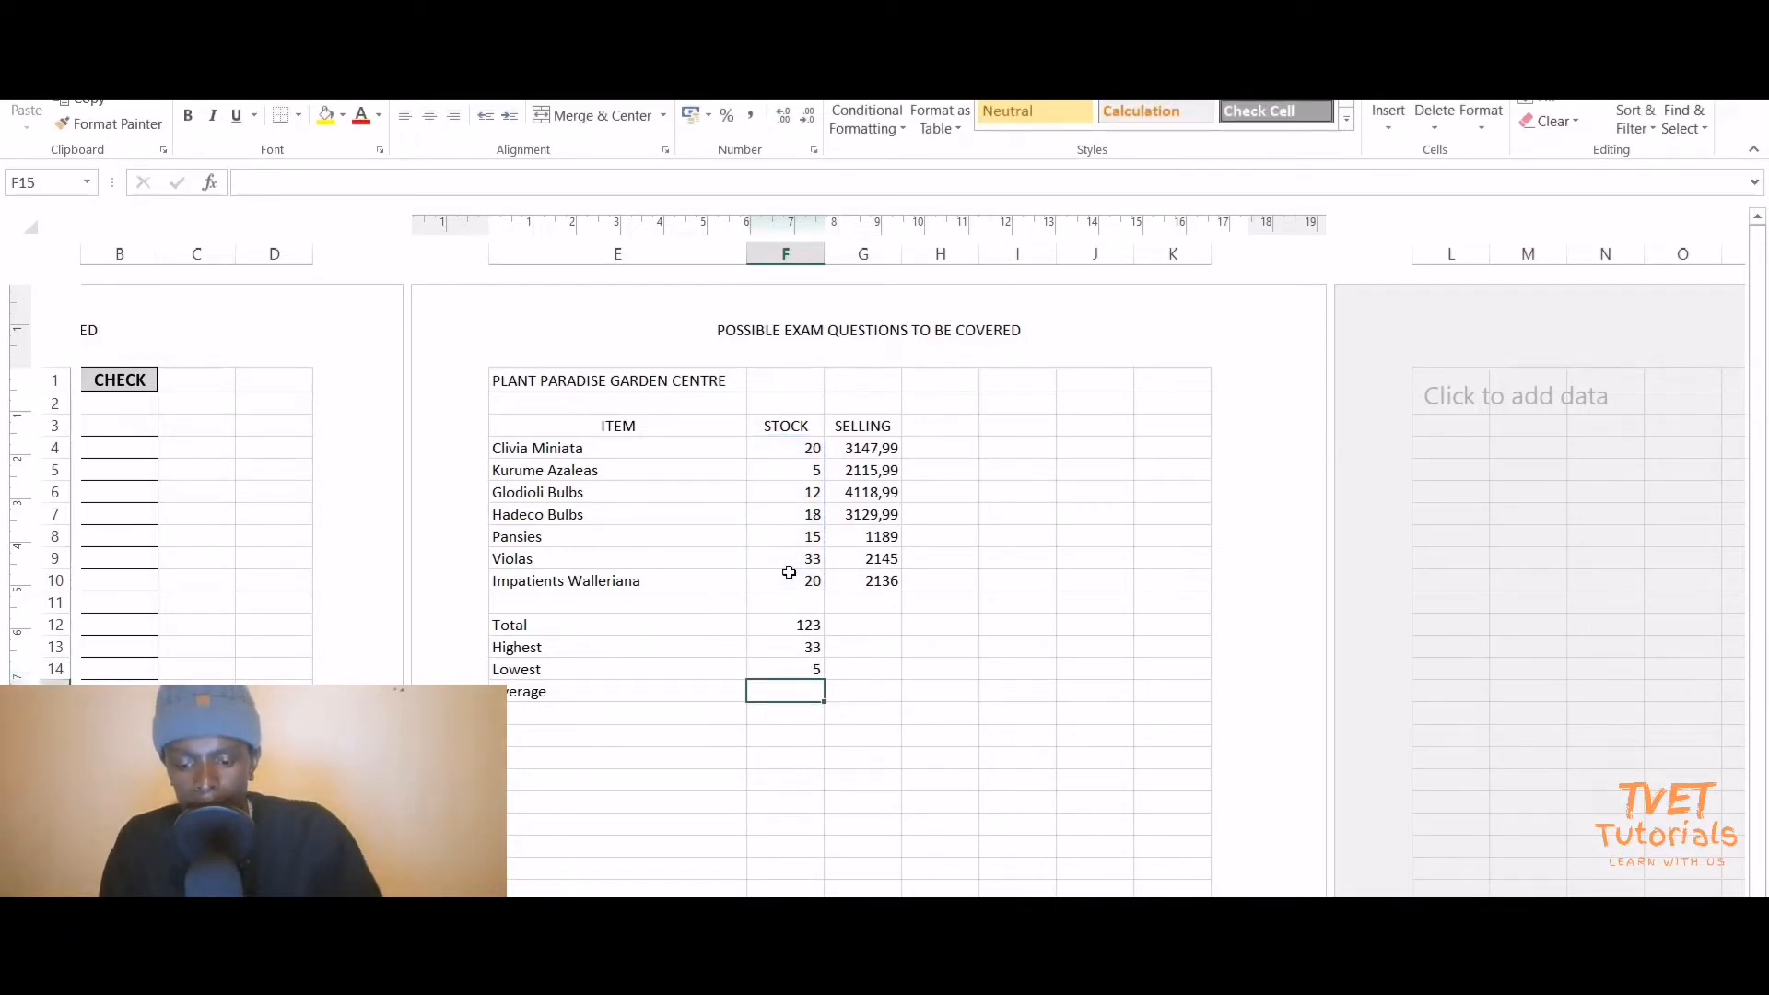
left_click(795, 670)
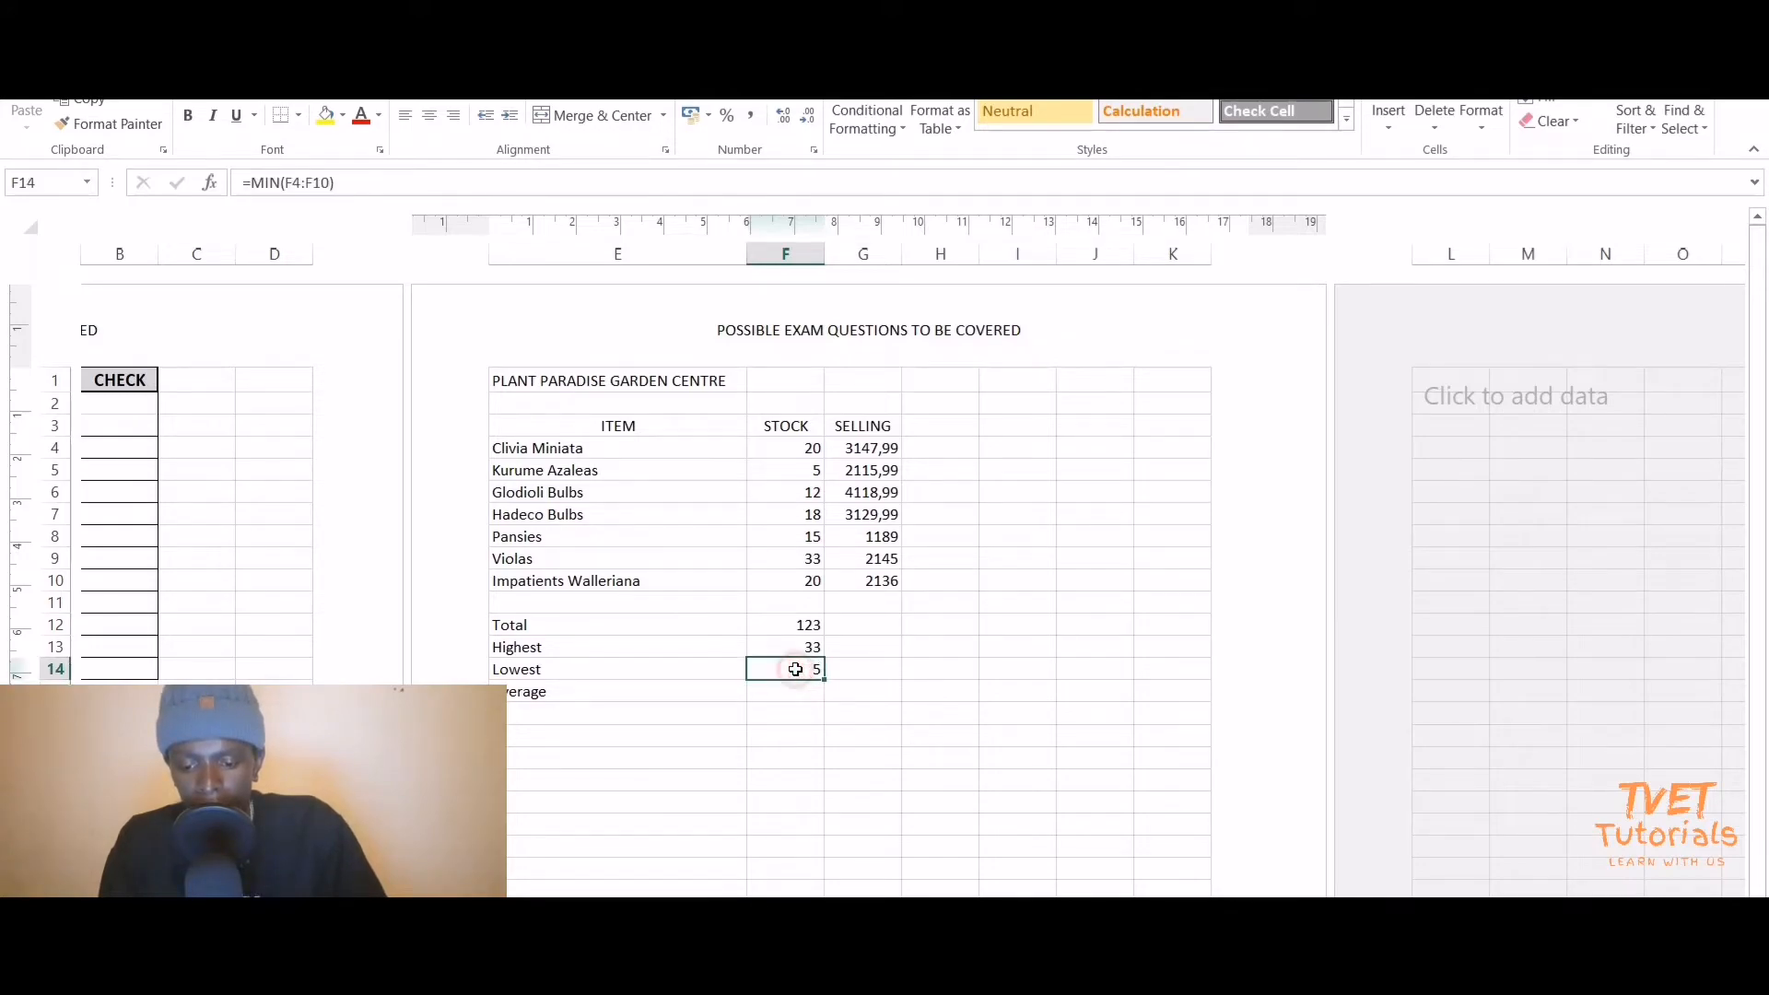
left_click_drag(796, 448, 794, 581)
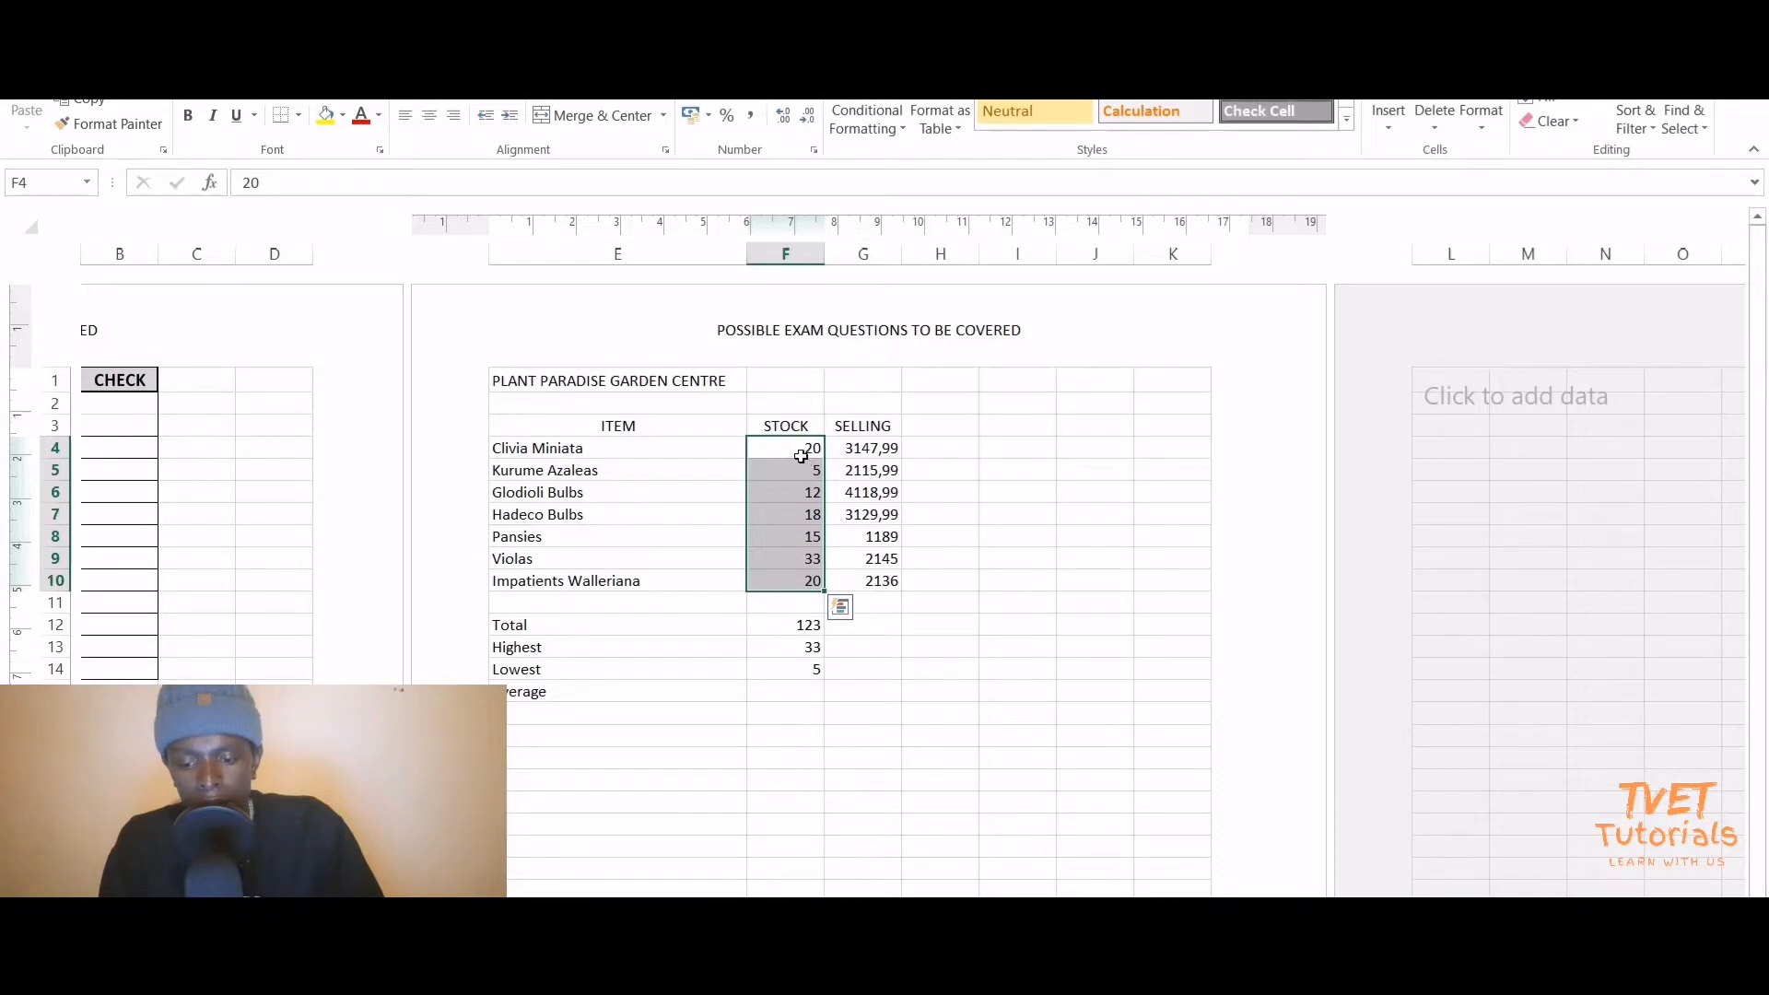
Calculate the average of the STOCK column in cell F15 with the formula =AVERAGE(F4:F10).
left_click(799, 690)
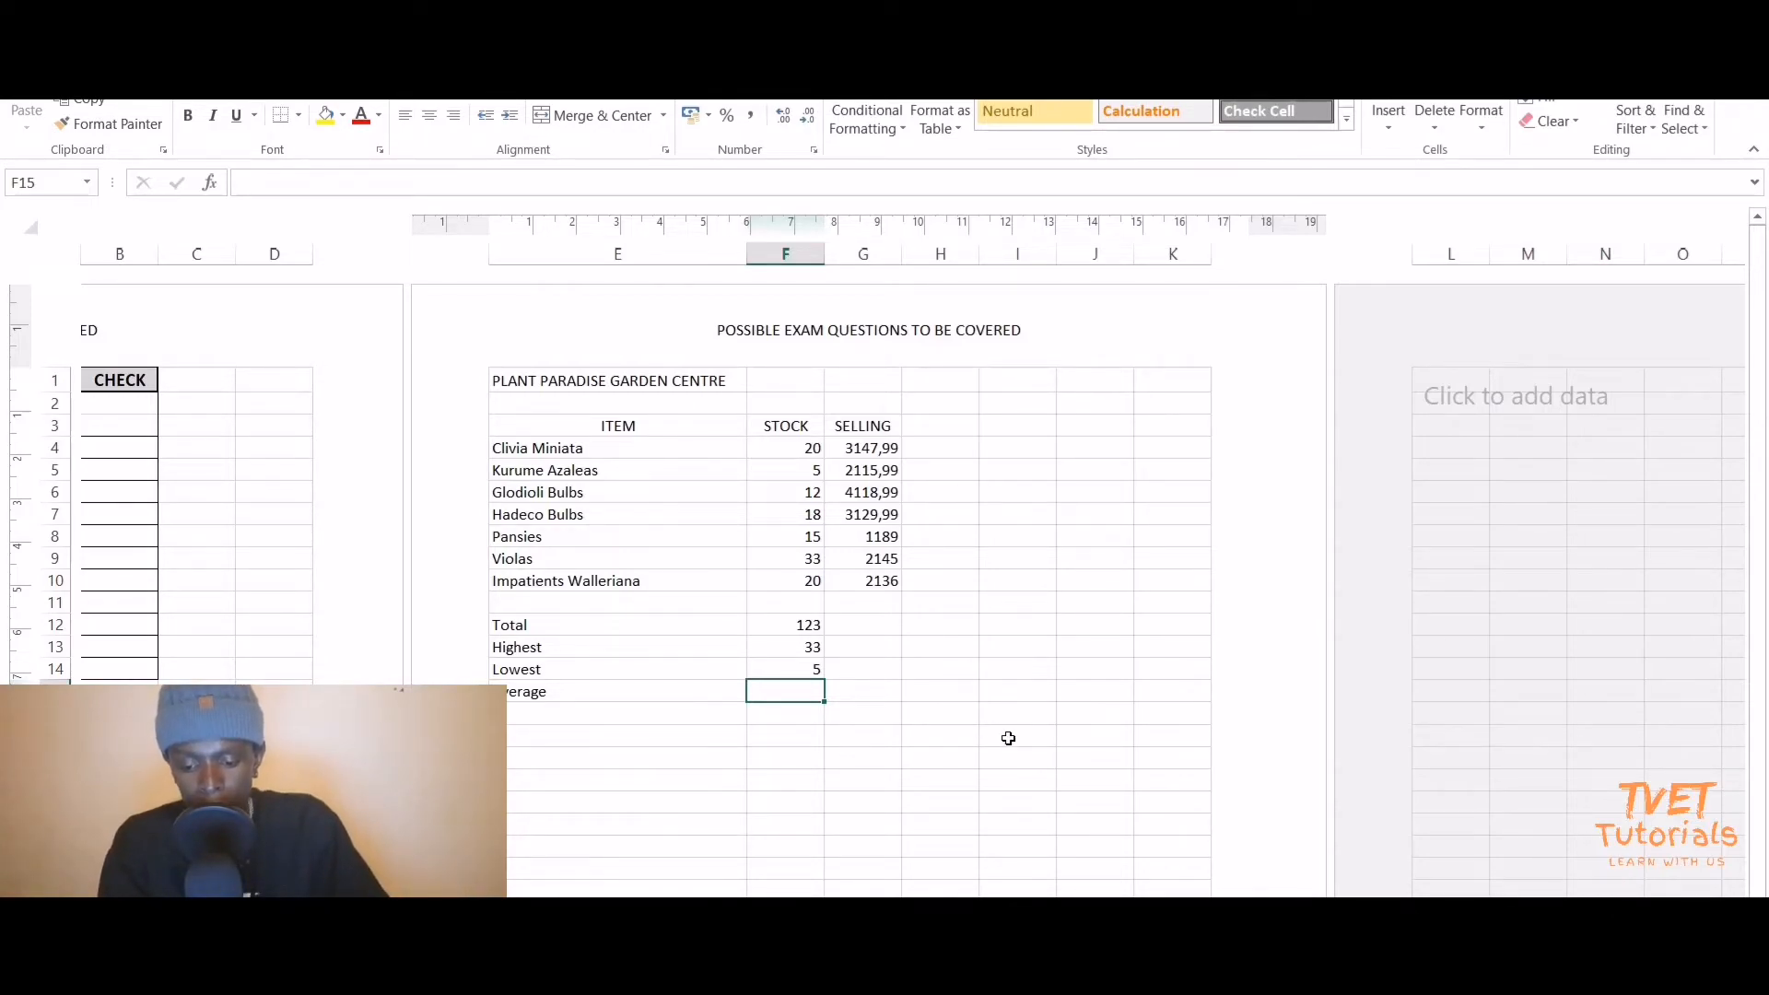
type("=")
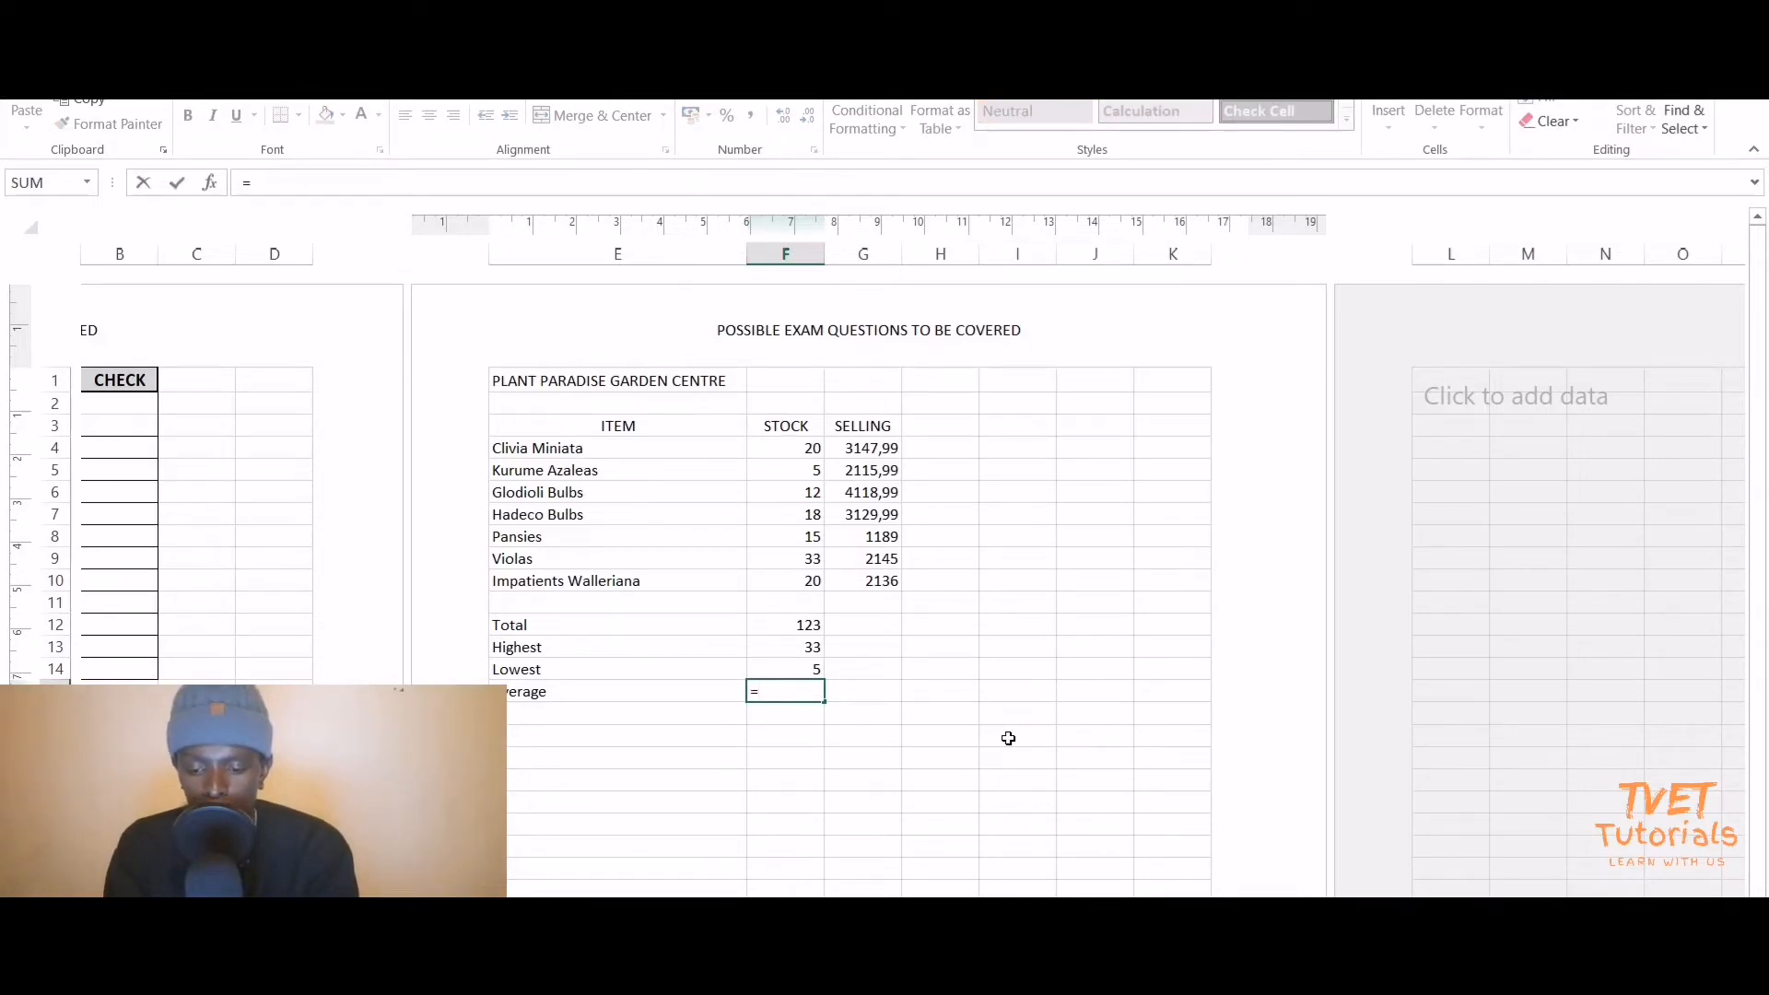
type("average")
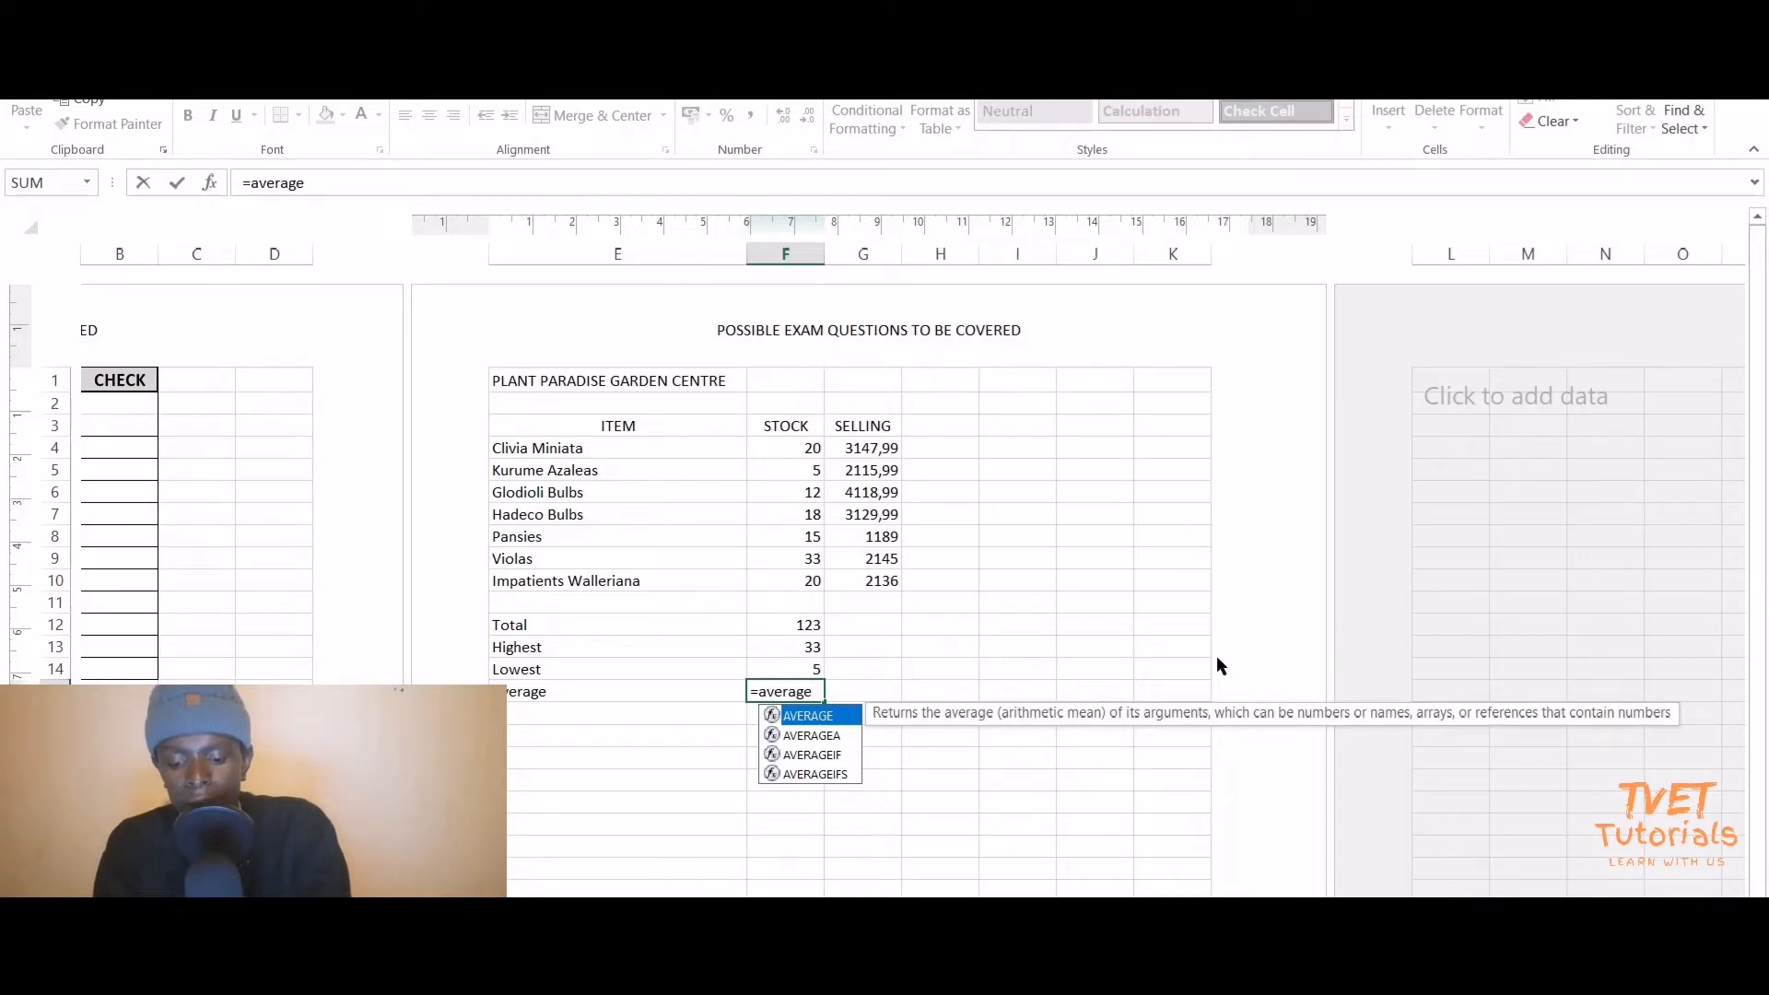
type("(")
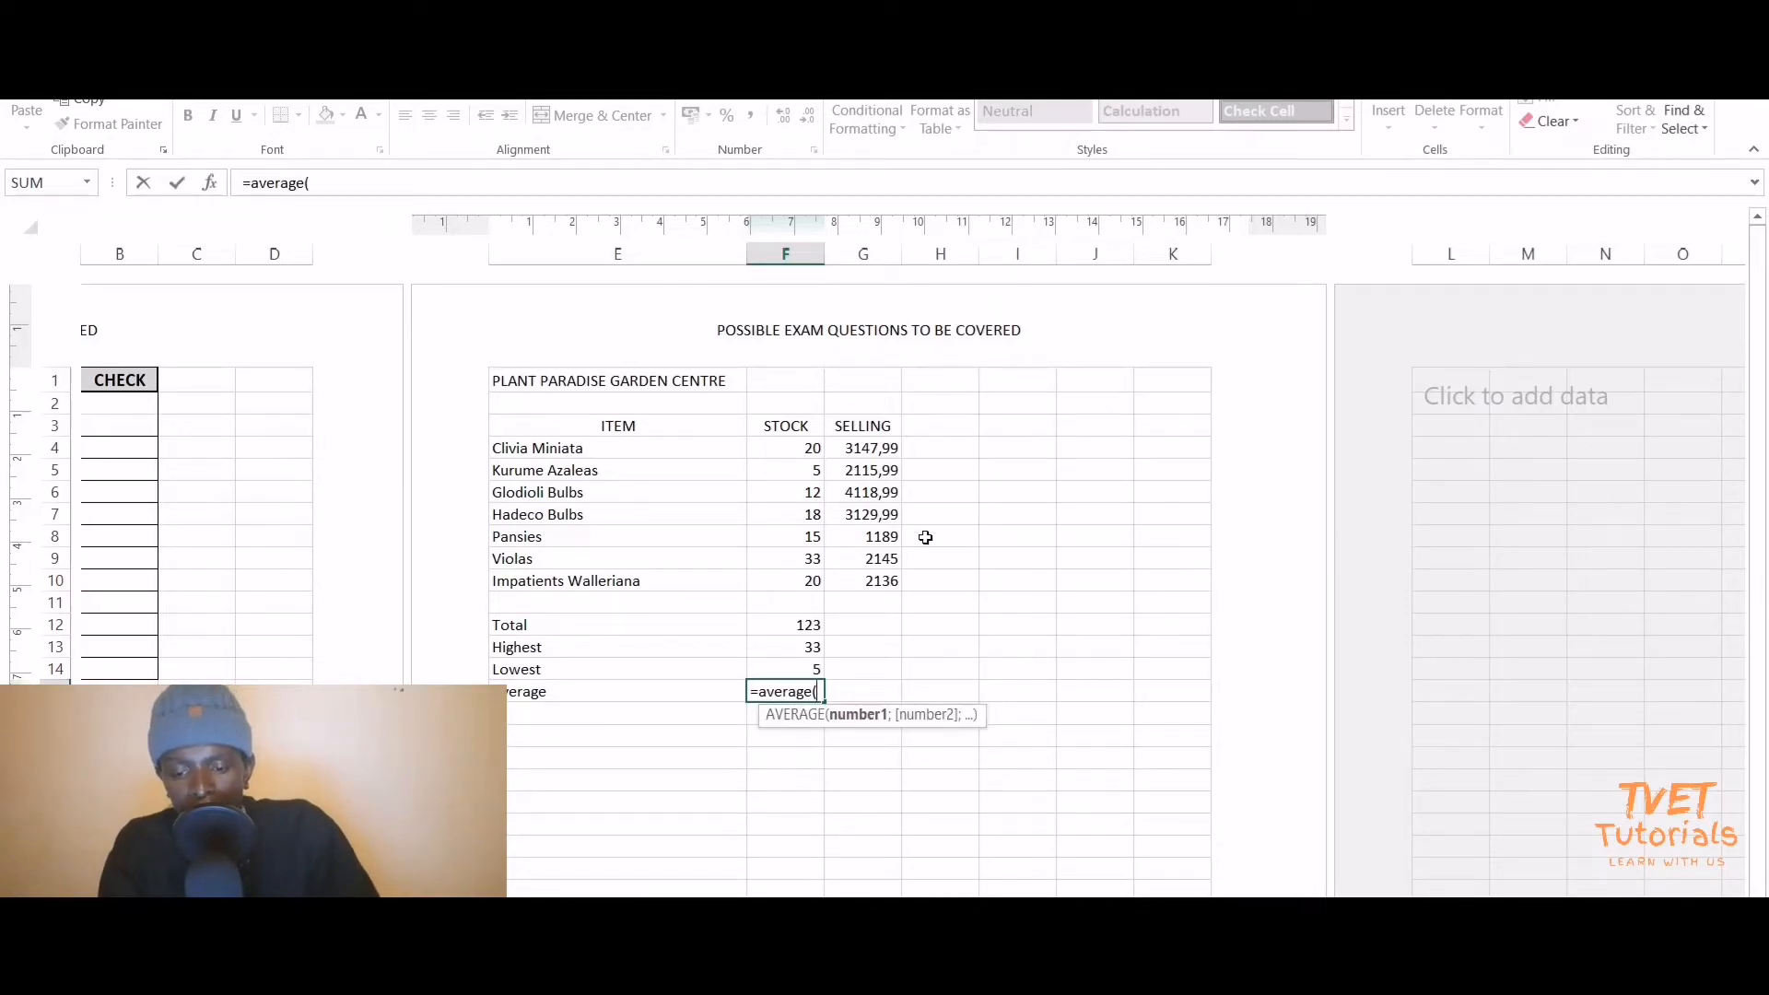
left_click_drag(783, 446, 772, 567)
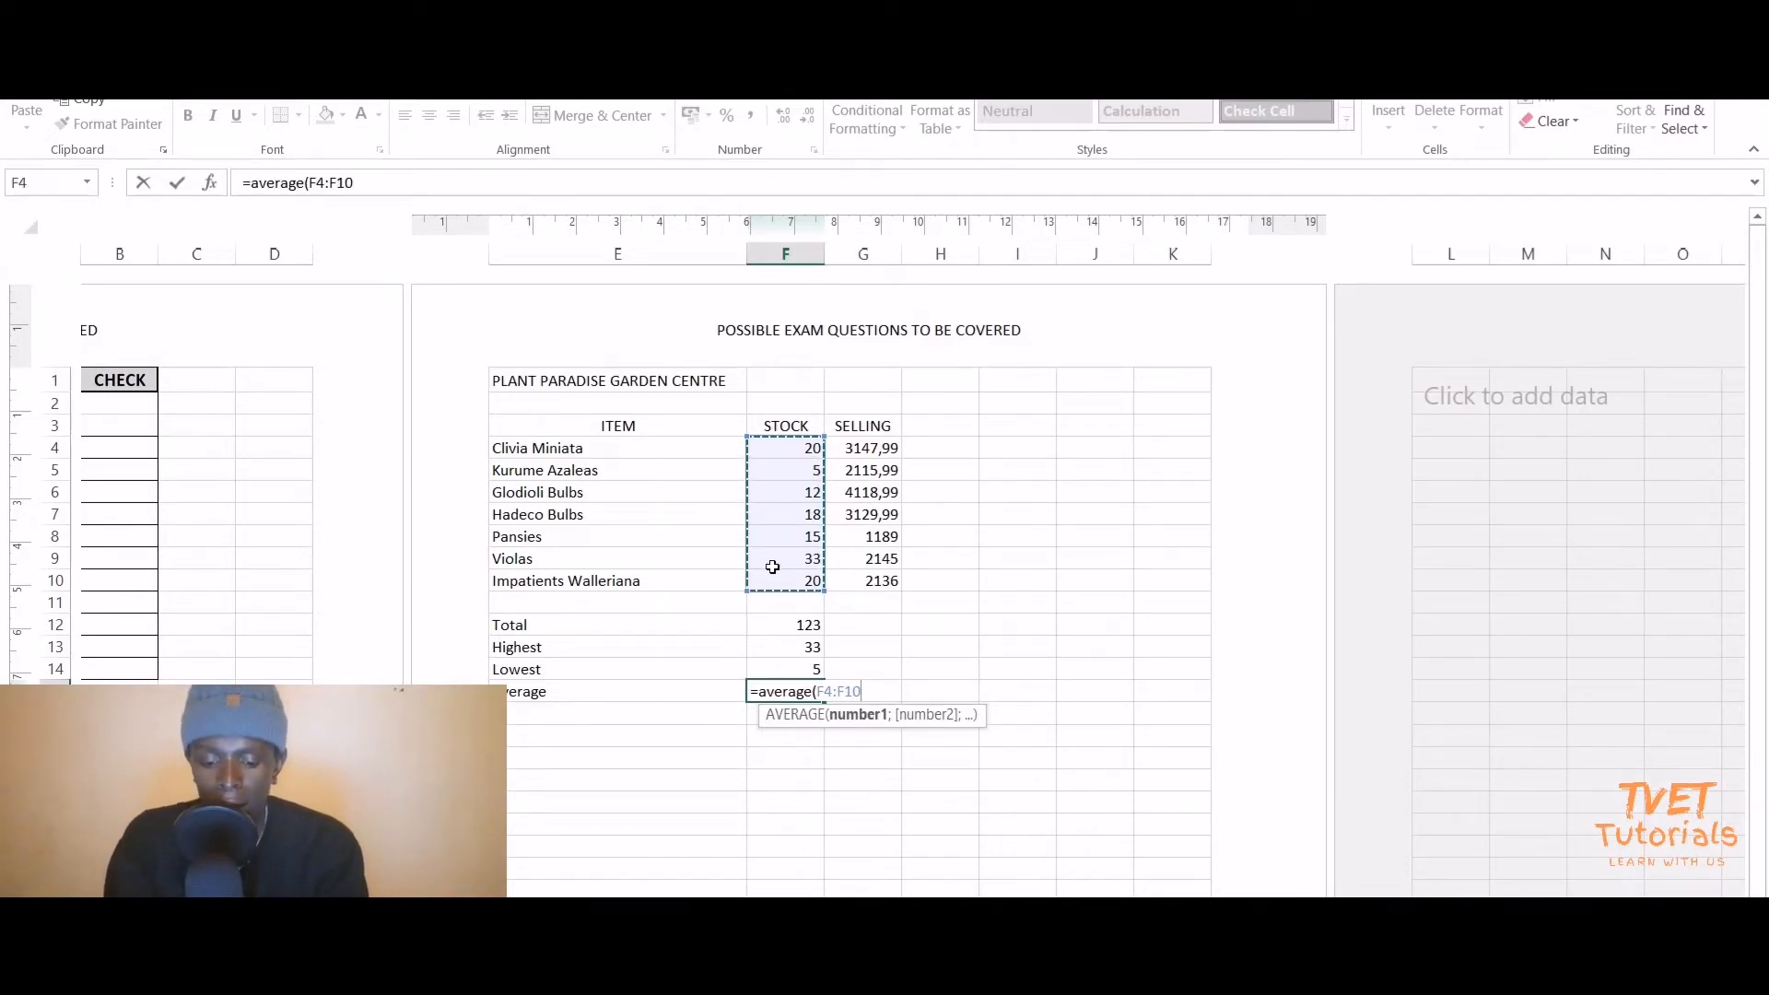
type(")")
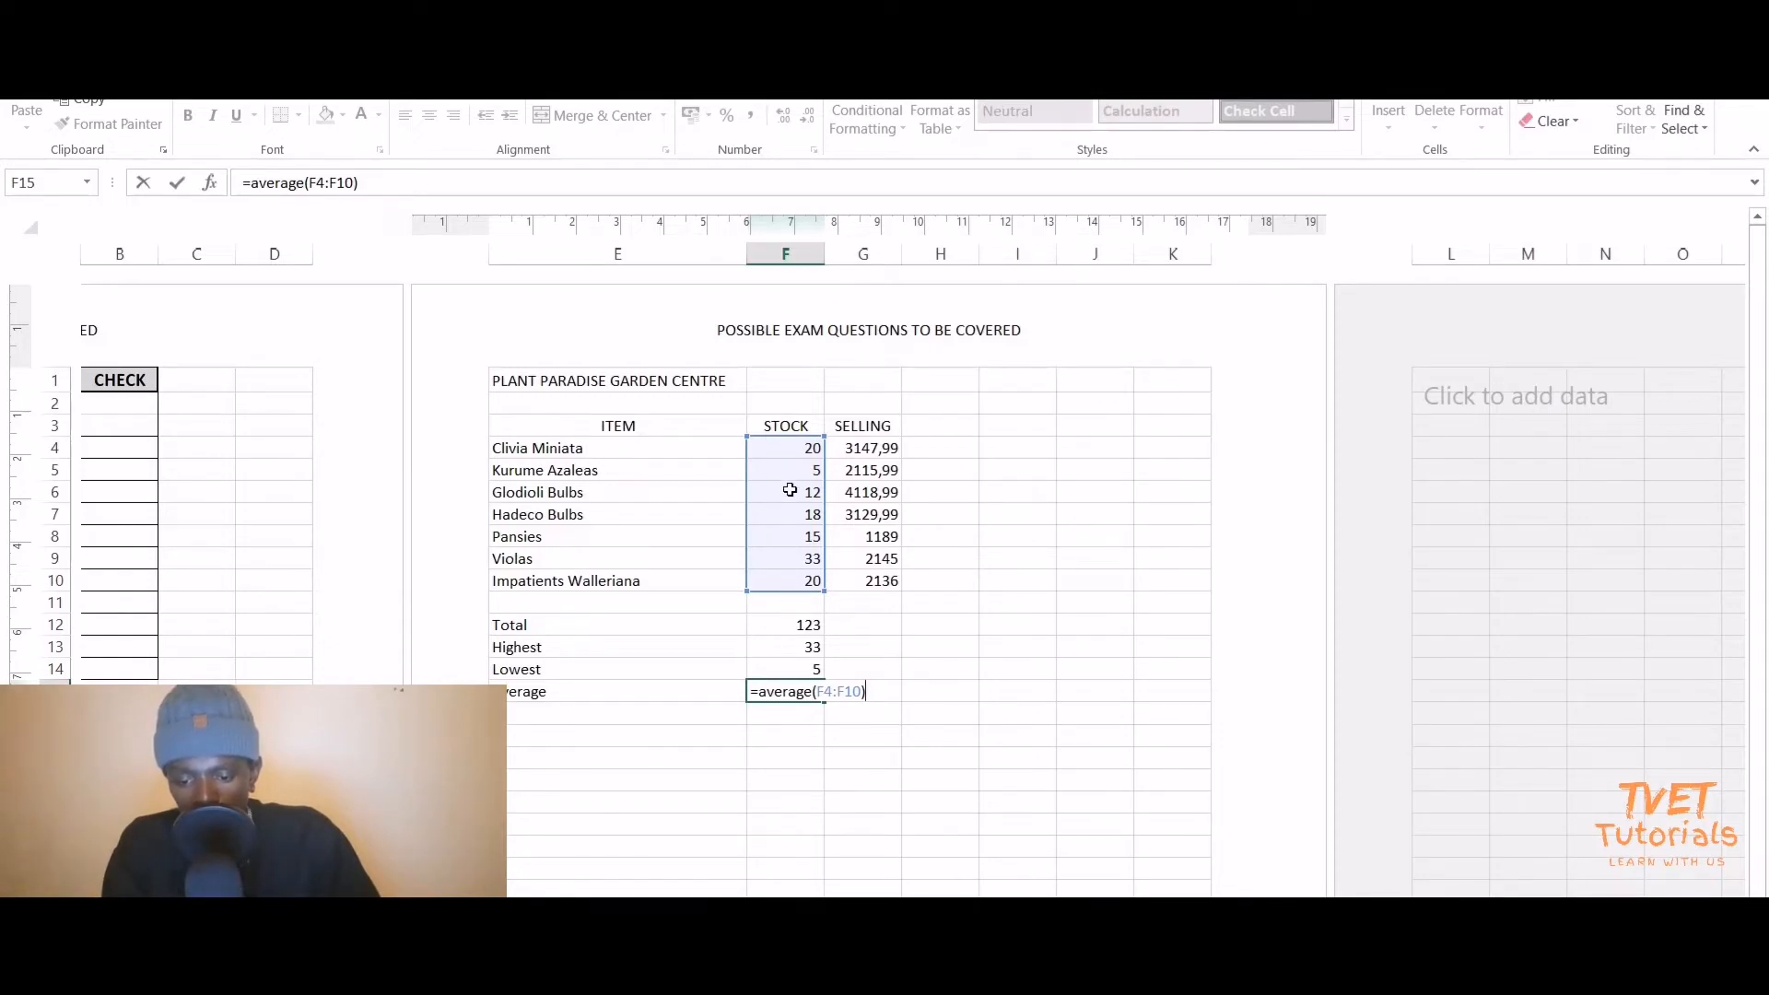
key("Return")
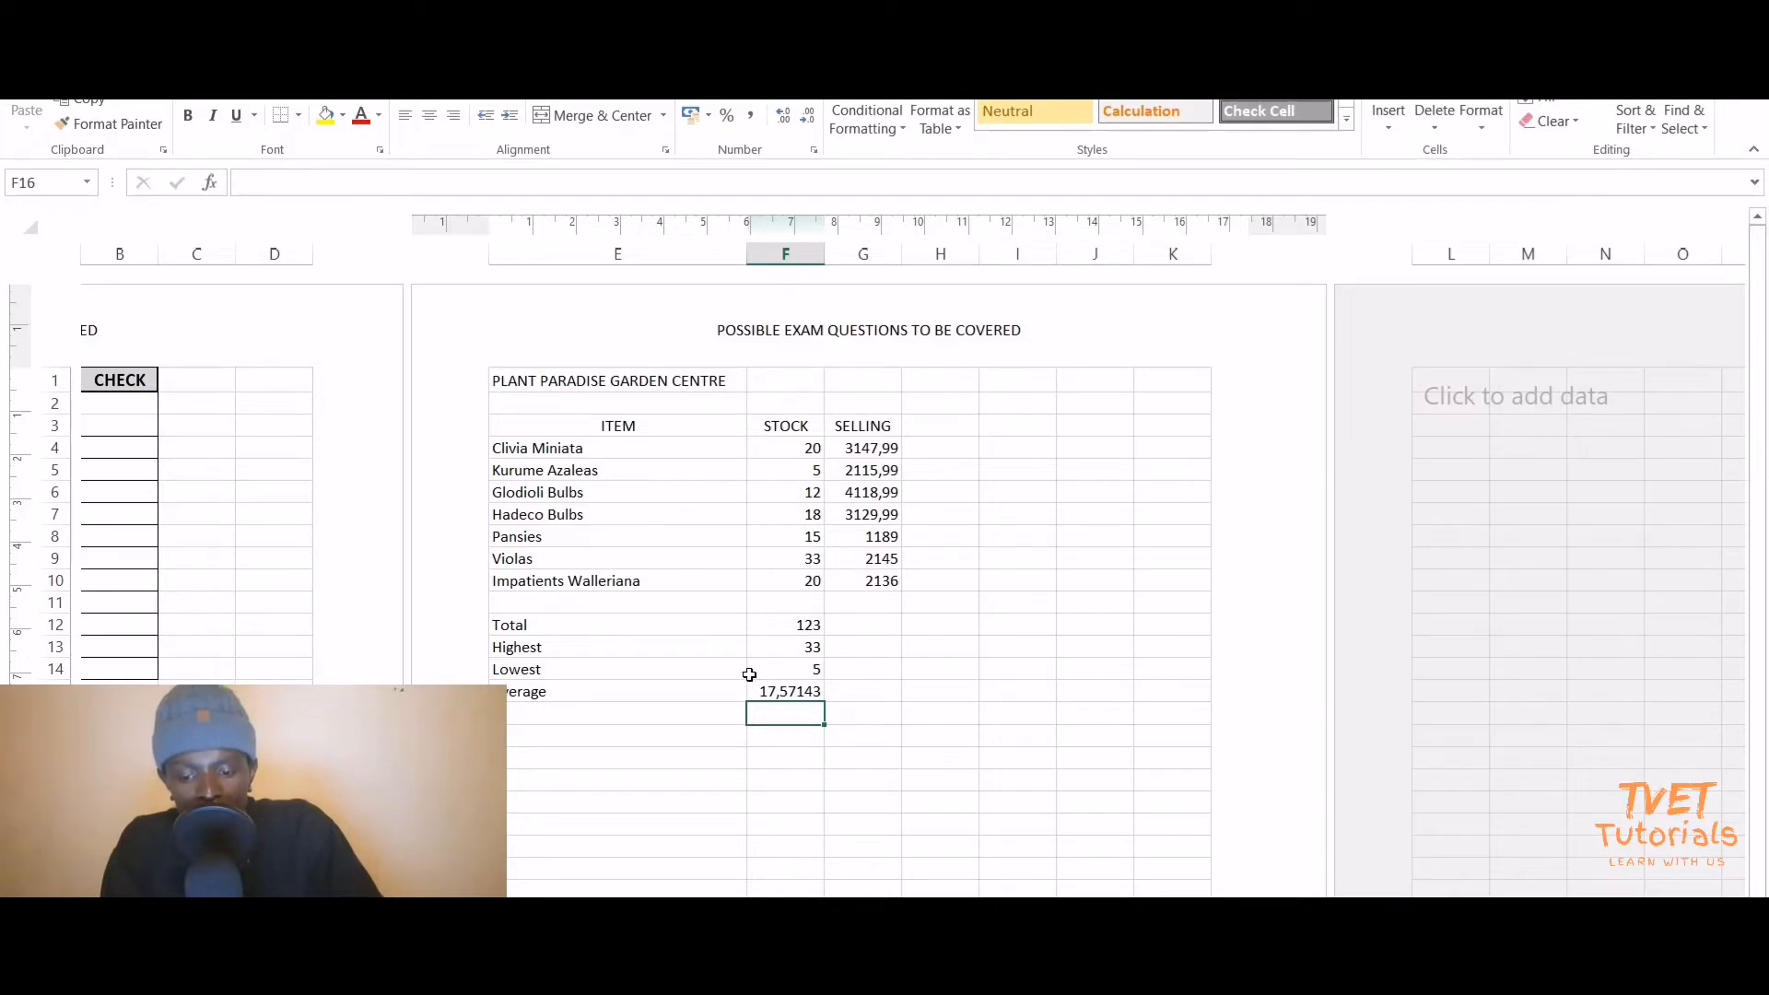
Decrease the decimals of the average in F15 until it shows as a whole number.
left_click(801, 690)
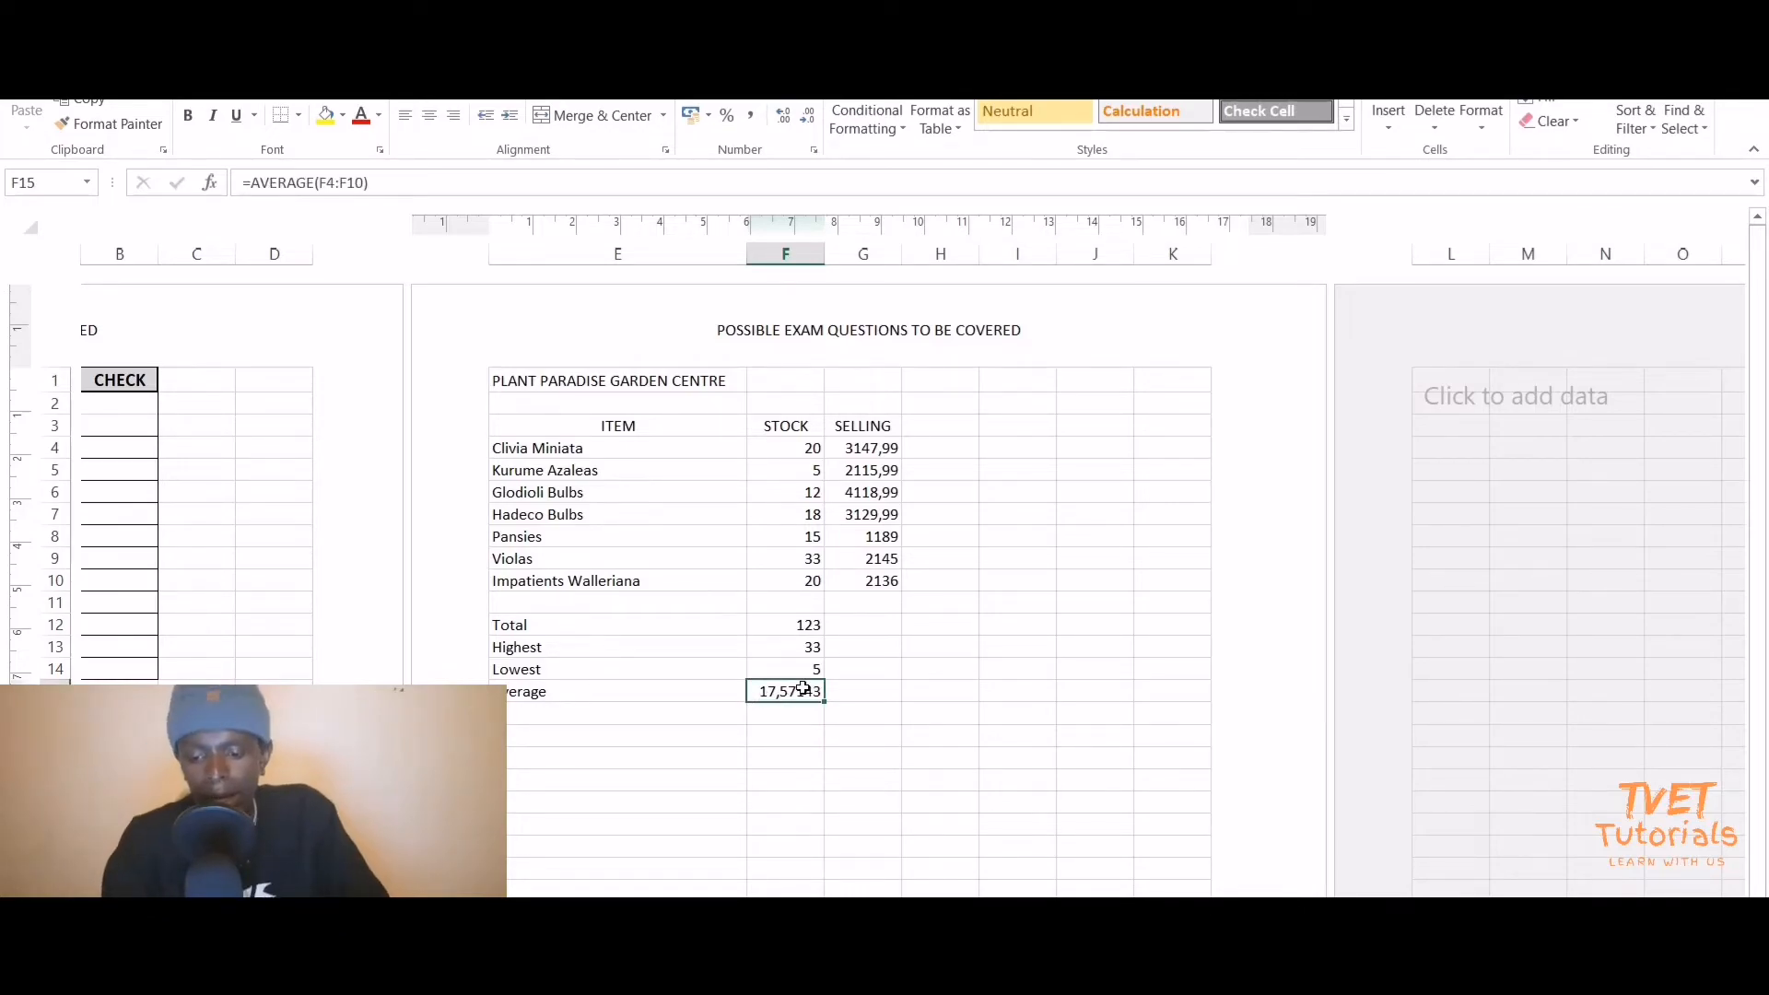
left_click(786, 692)
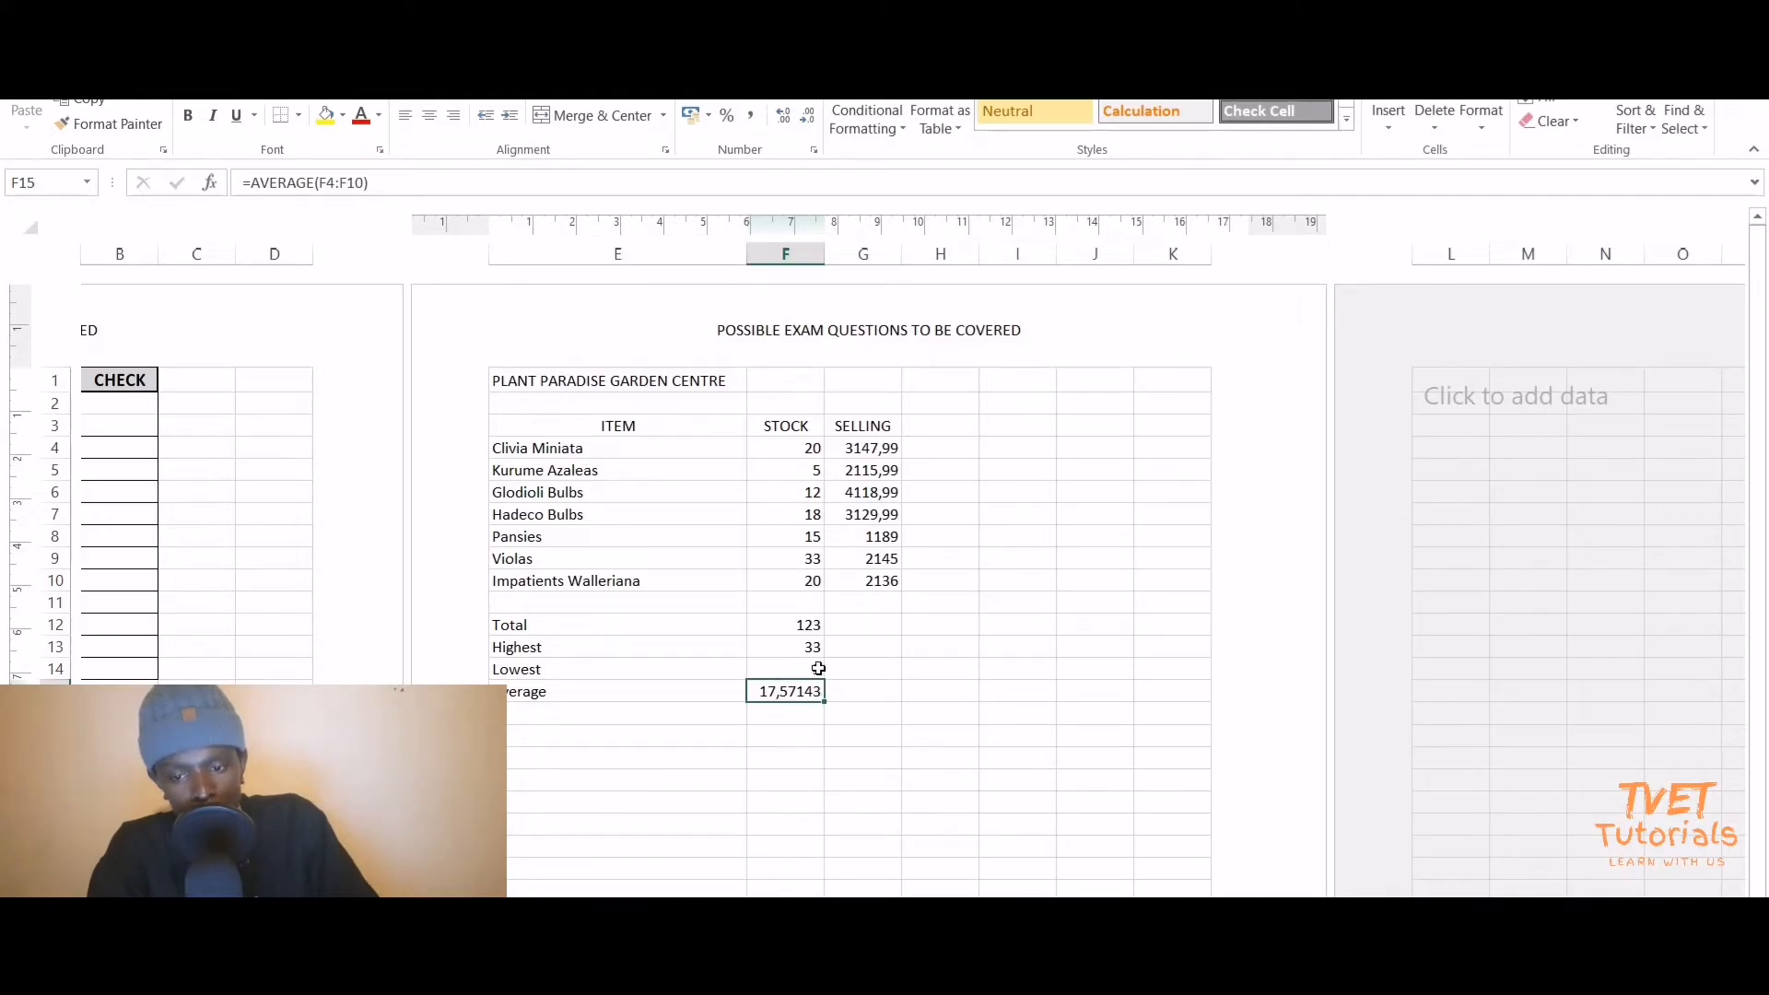
left_click(808, 120)
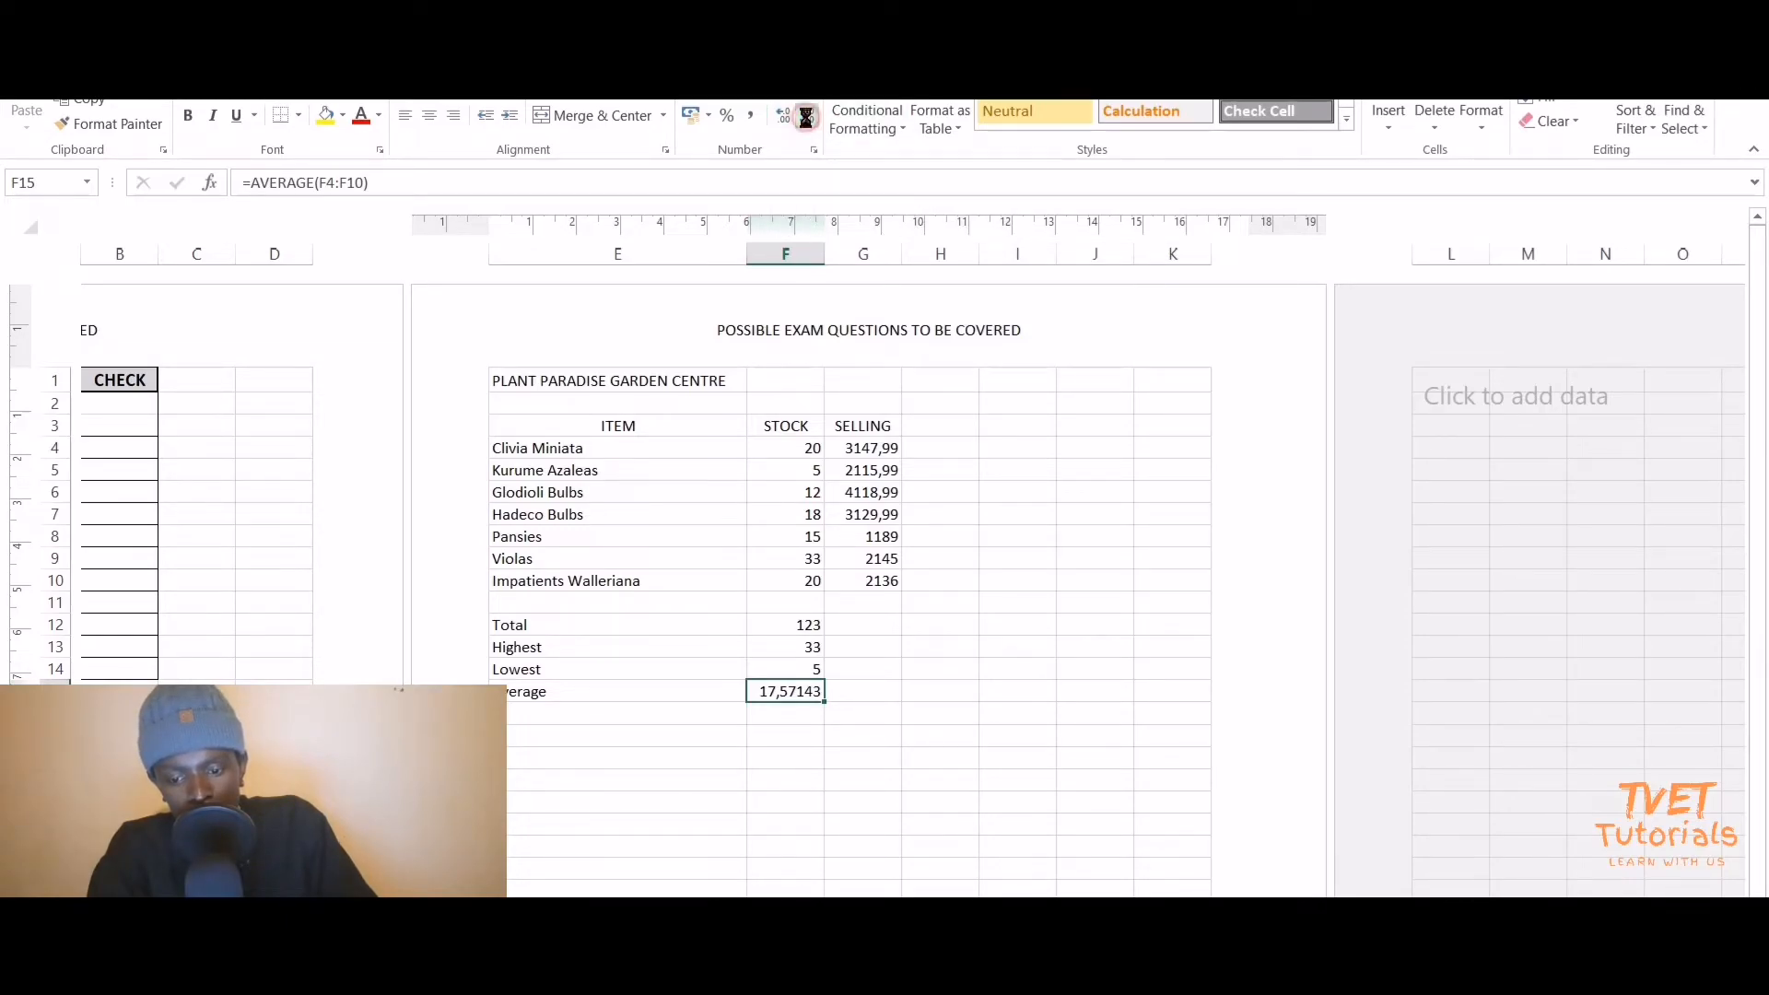
left_click(809, 120)
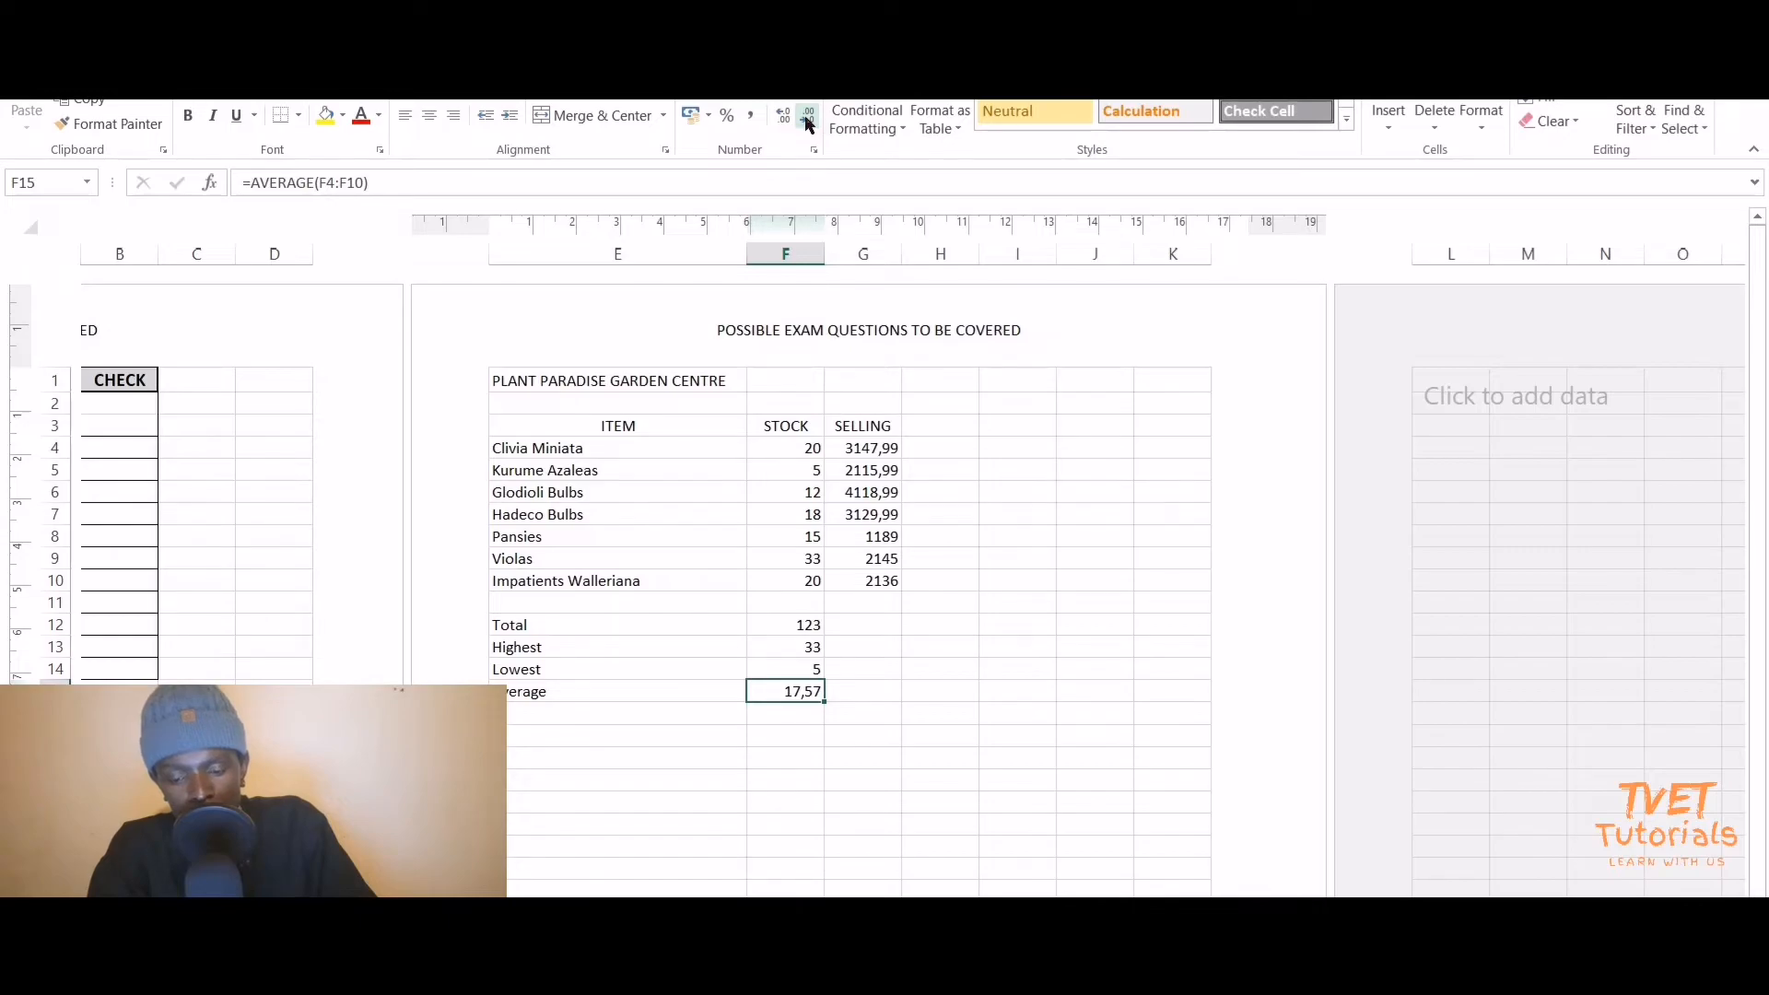
left_click(809, 122)
left_click(809, 123)
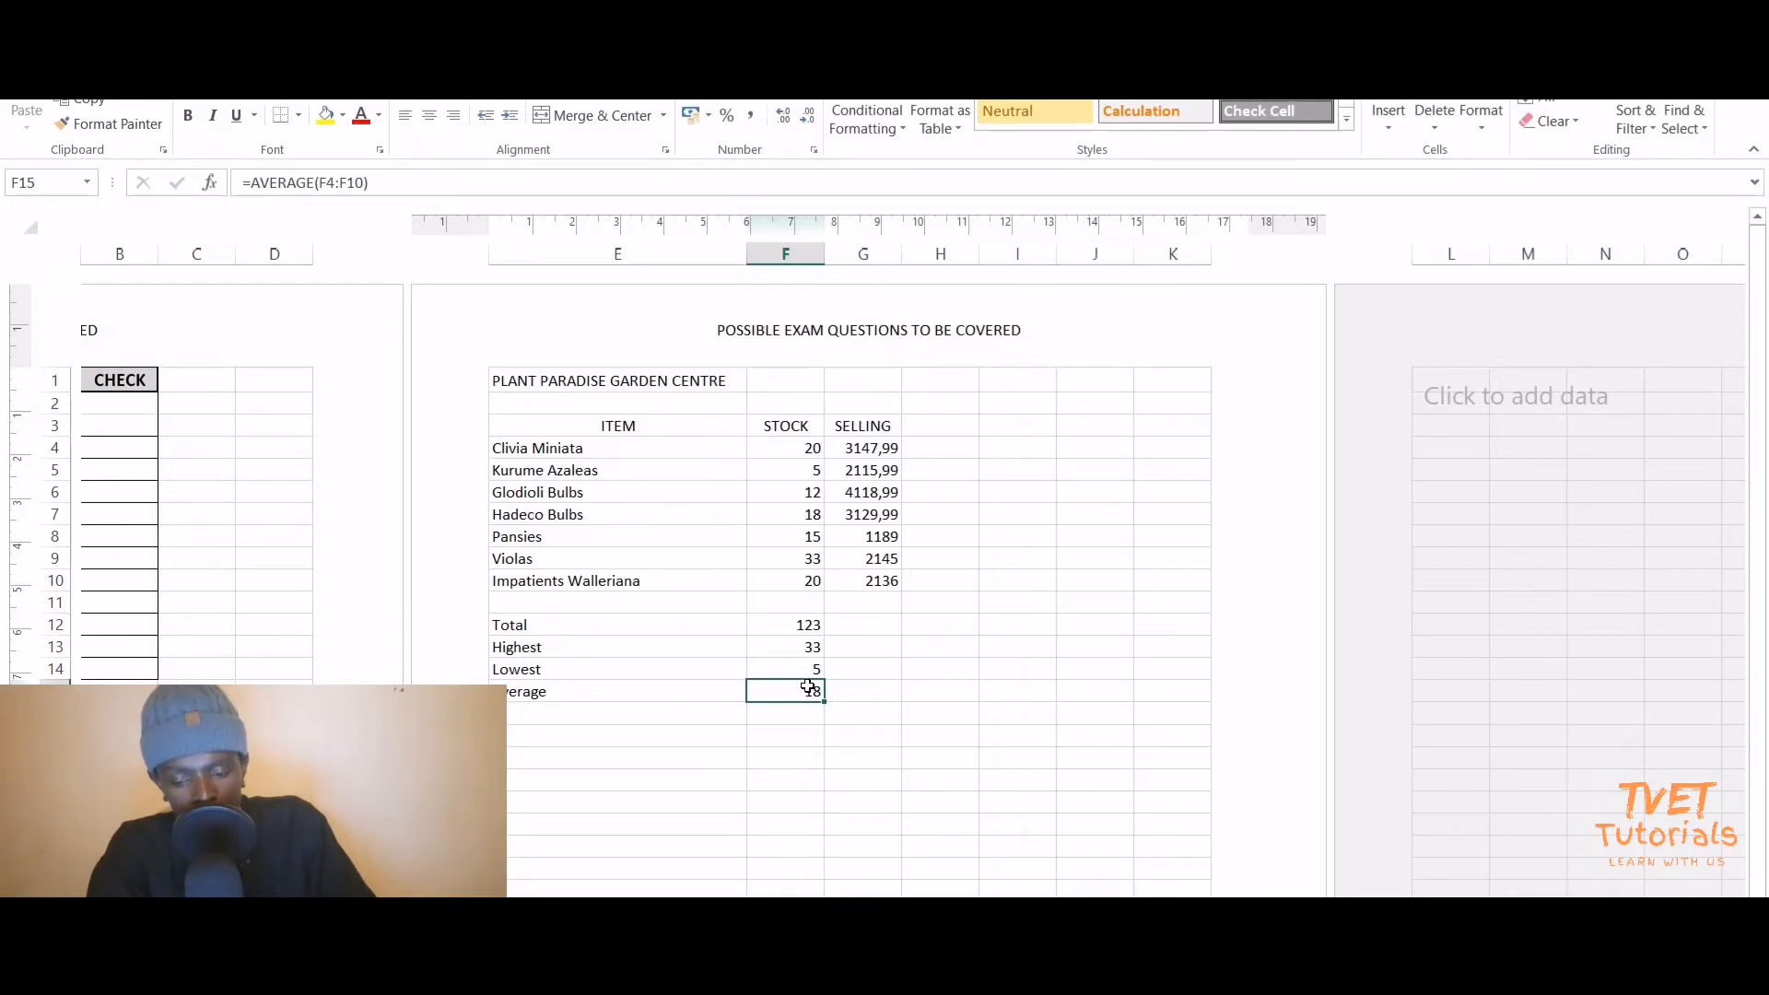
Increase the decimals of the average in F15 back to five places.
left_click(782, 117)
left_click(782, 117)
left_click(782, 117)
left_click(782, 117)
left_click(782, 117)
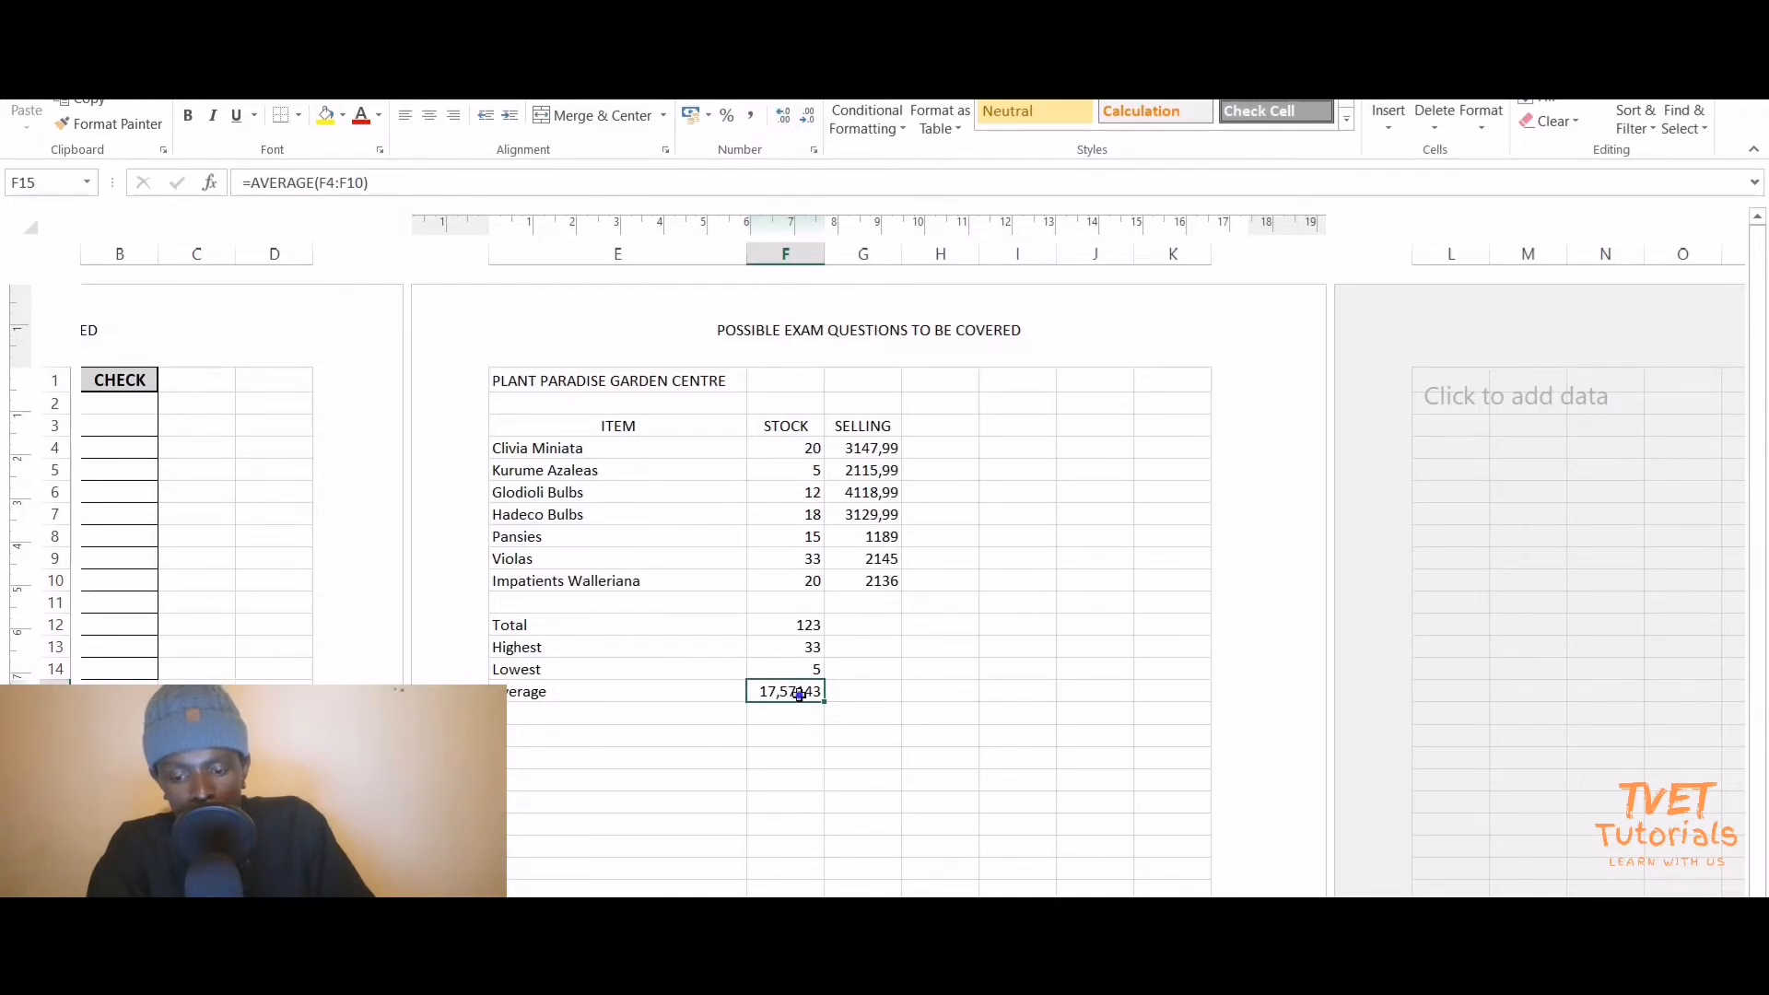
Format the average in F15 through Format Cells as a Number with 0 decimal places.
right_click(800, 695)
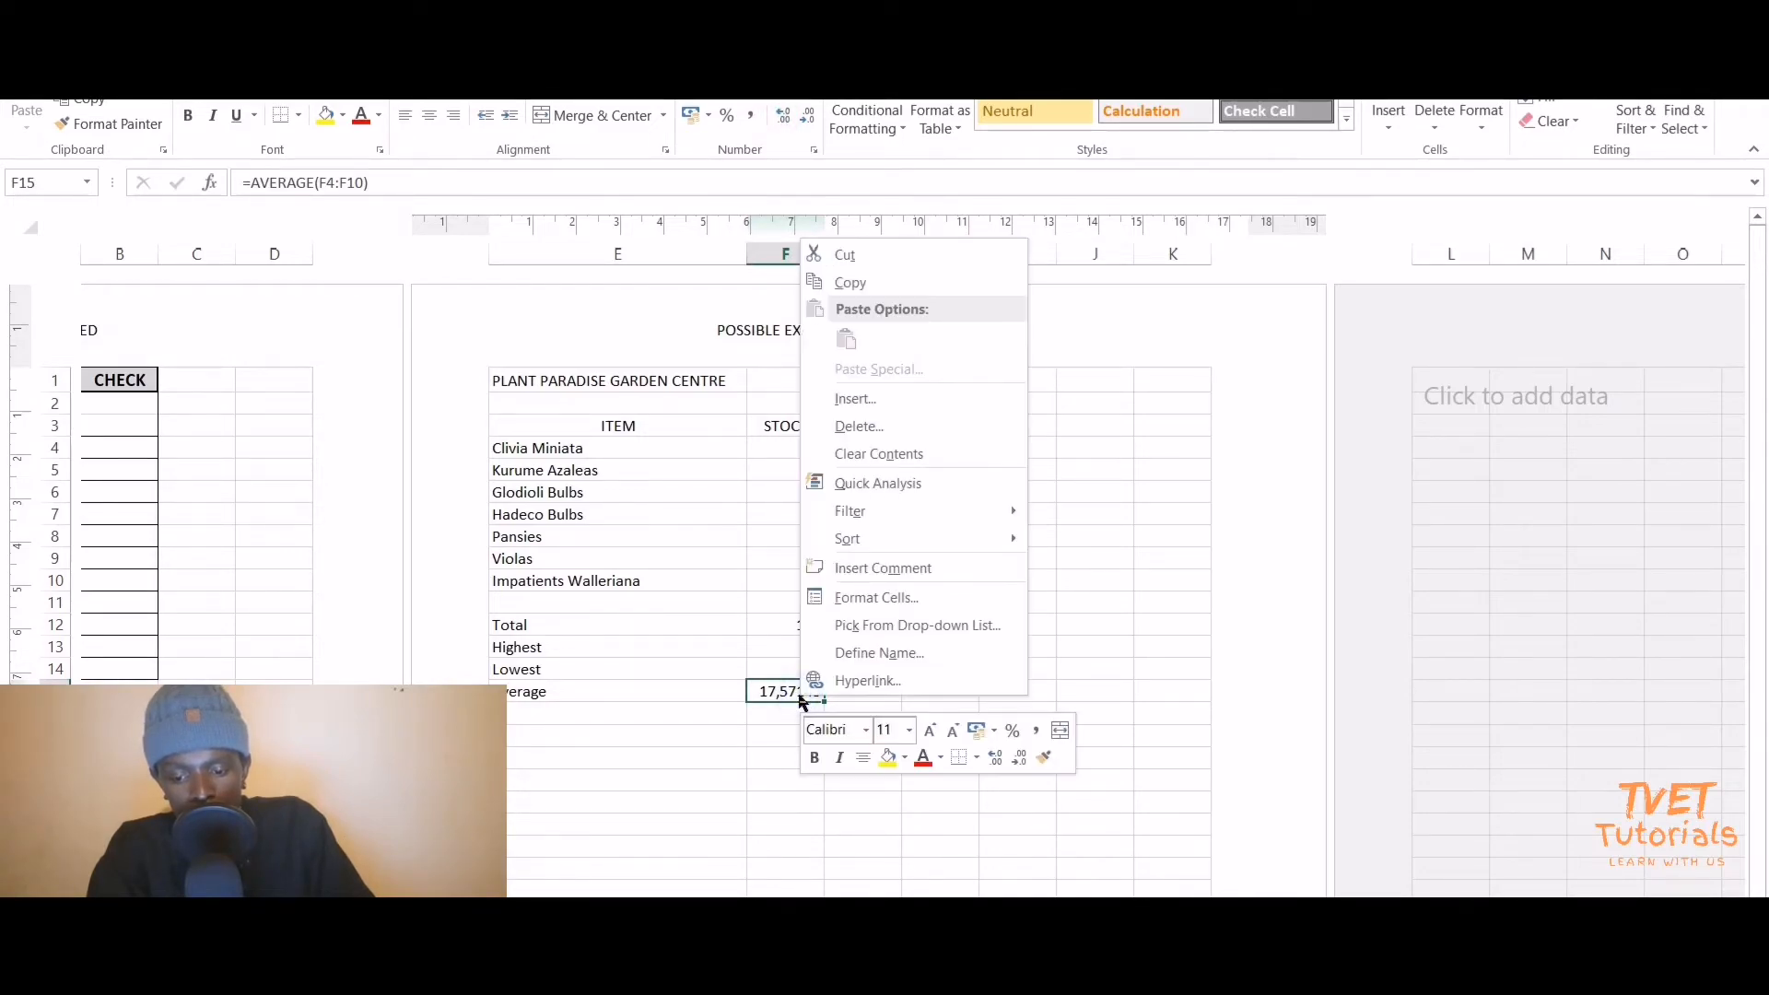
left_click(869, 599)
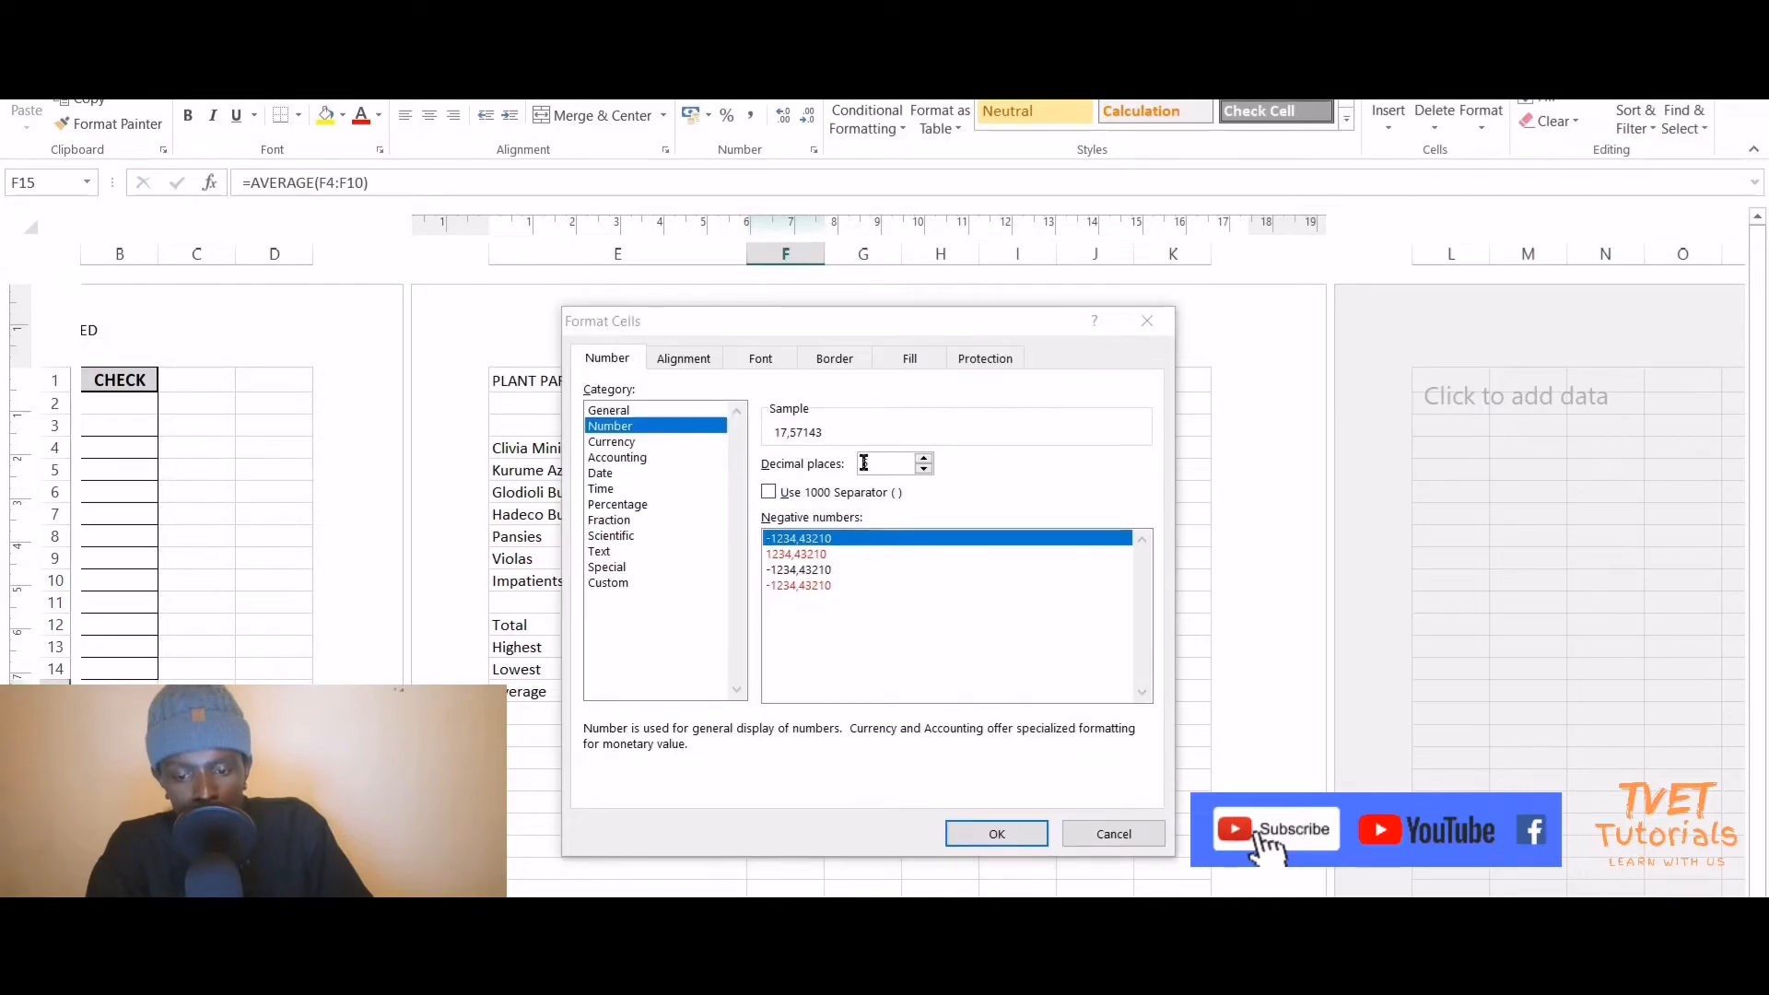
left_click(924, 470)
left_click(924, 470)
left_click(925, 470)
left_click(925, 470)
left_click(924, 470)
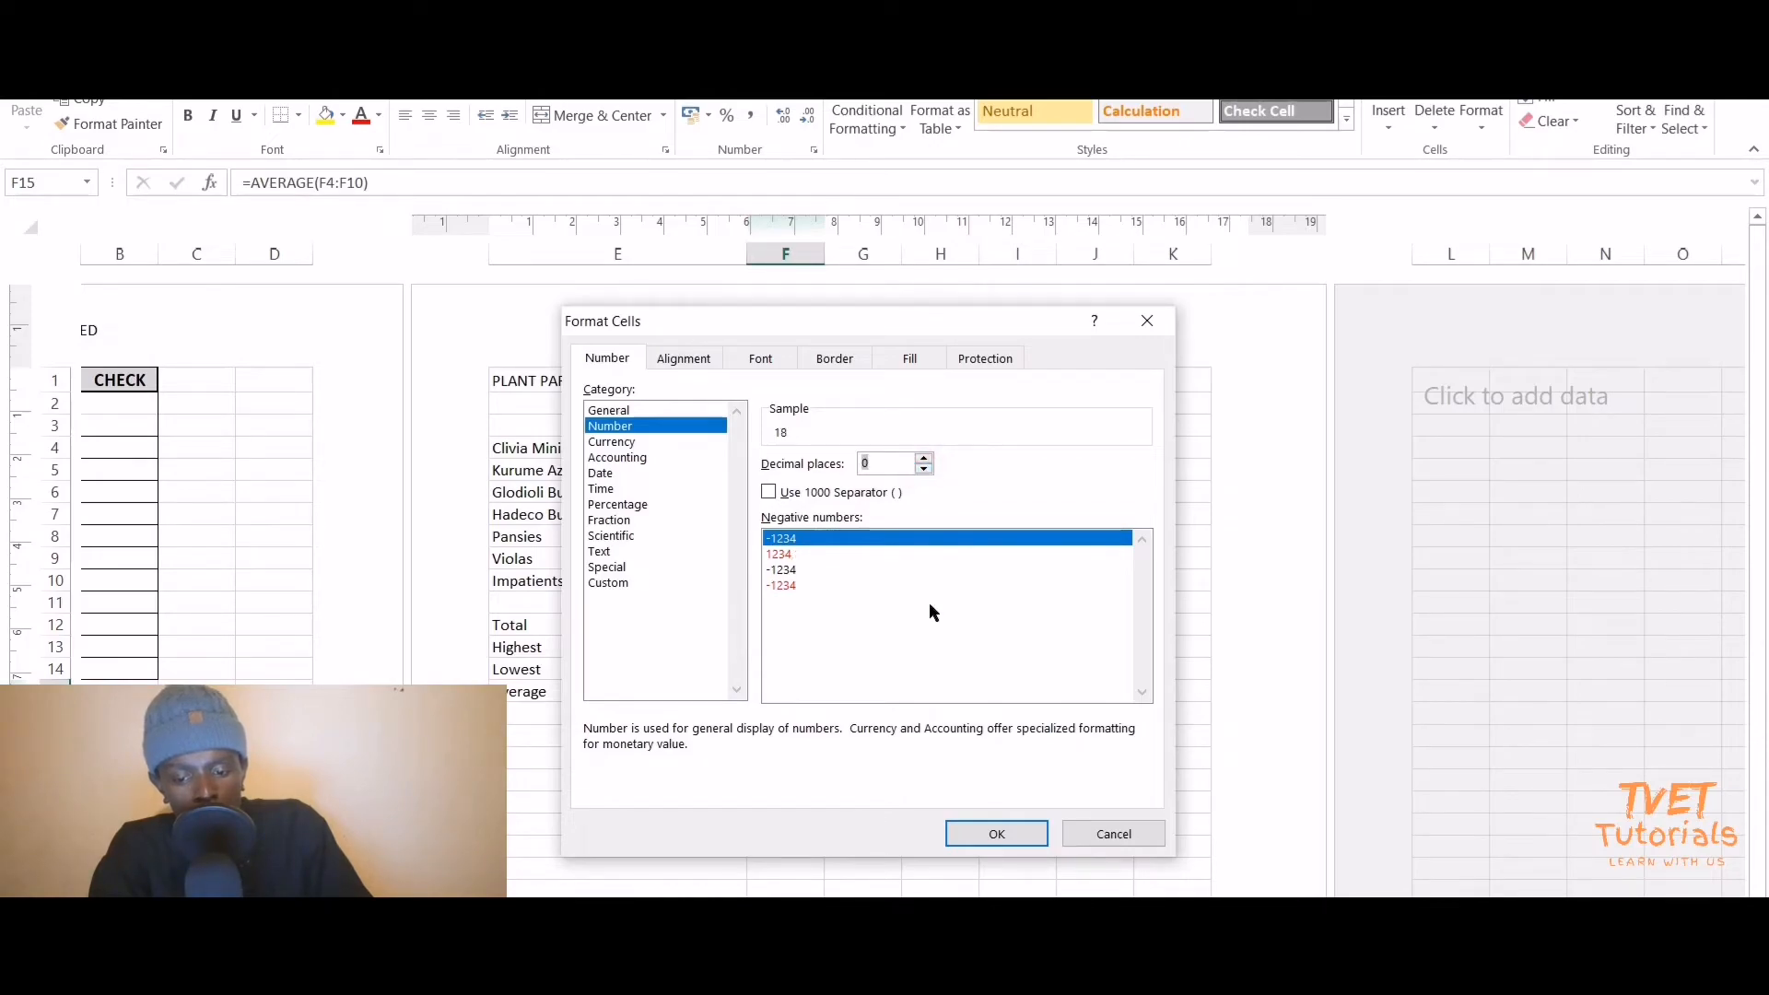
left_click(1005, 832)
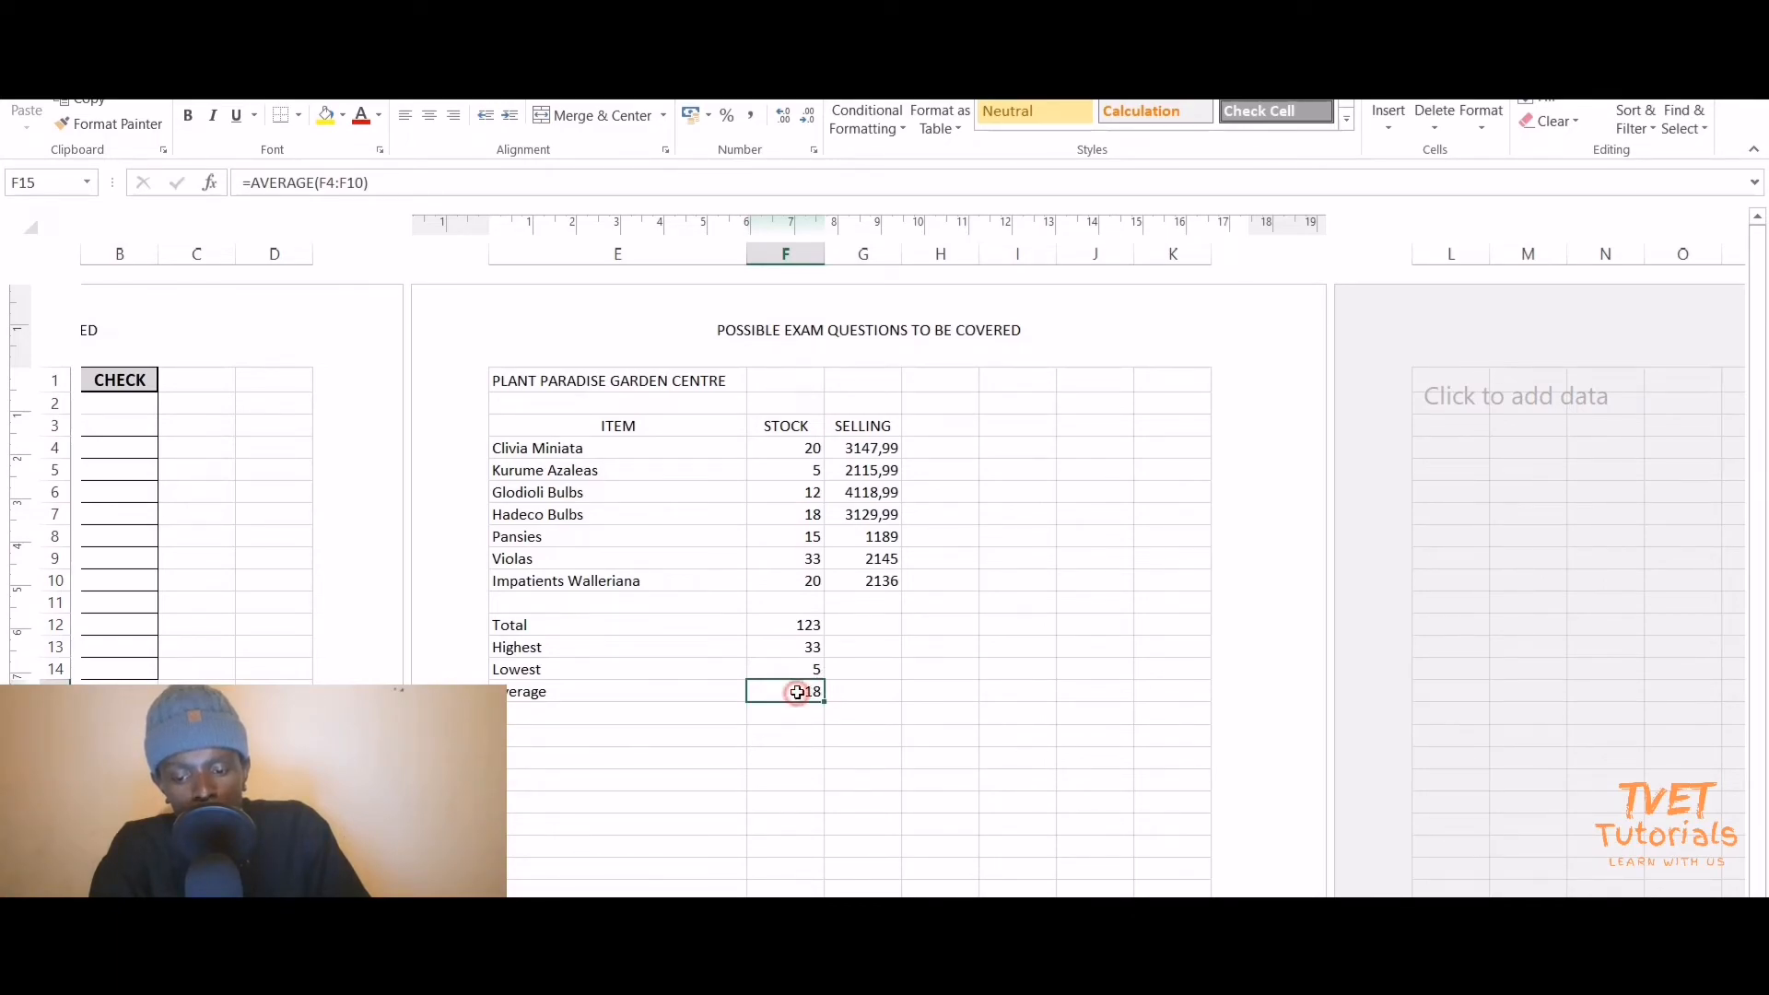
Fill the Total, Highest, Lowest and Average formulas from F12:F15 across into the SELLING column, G12:G15.
left_click(807, 626)
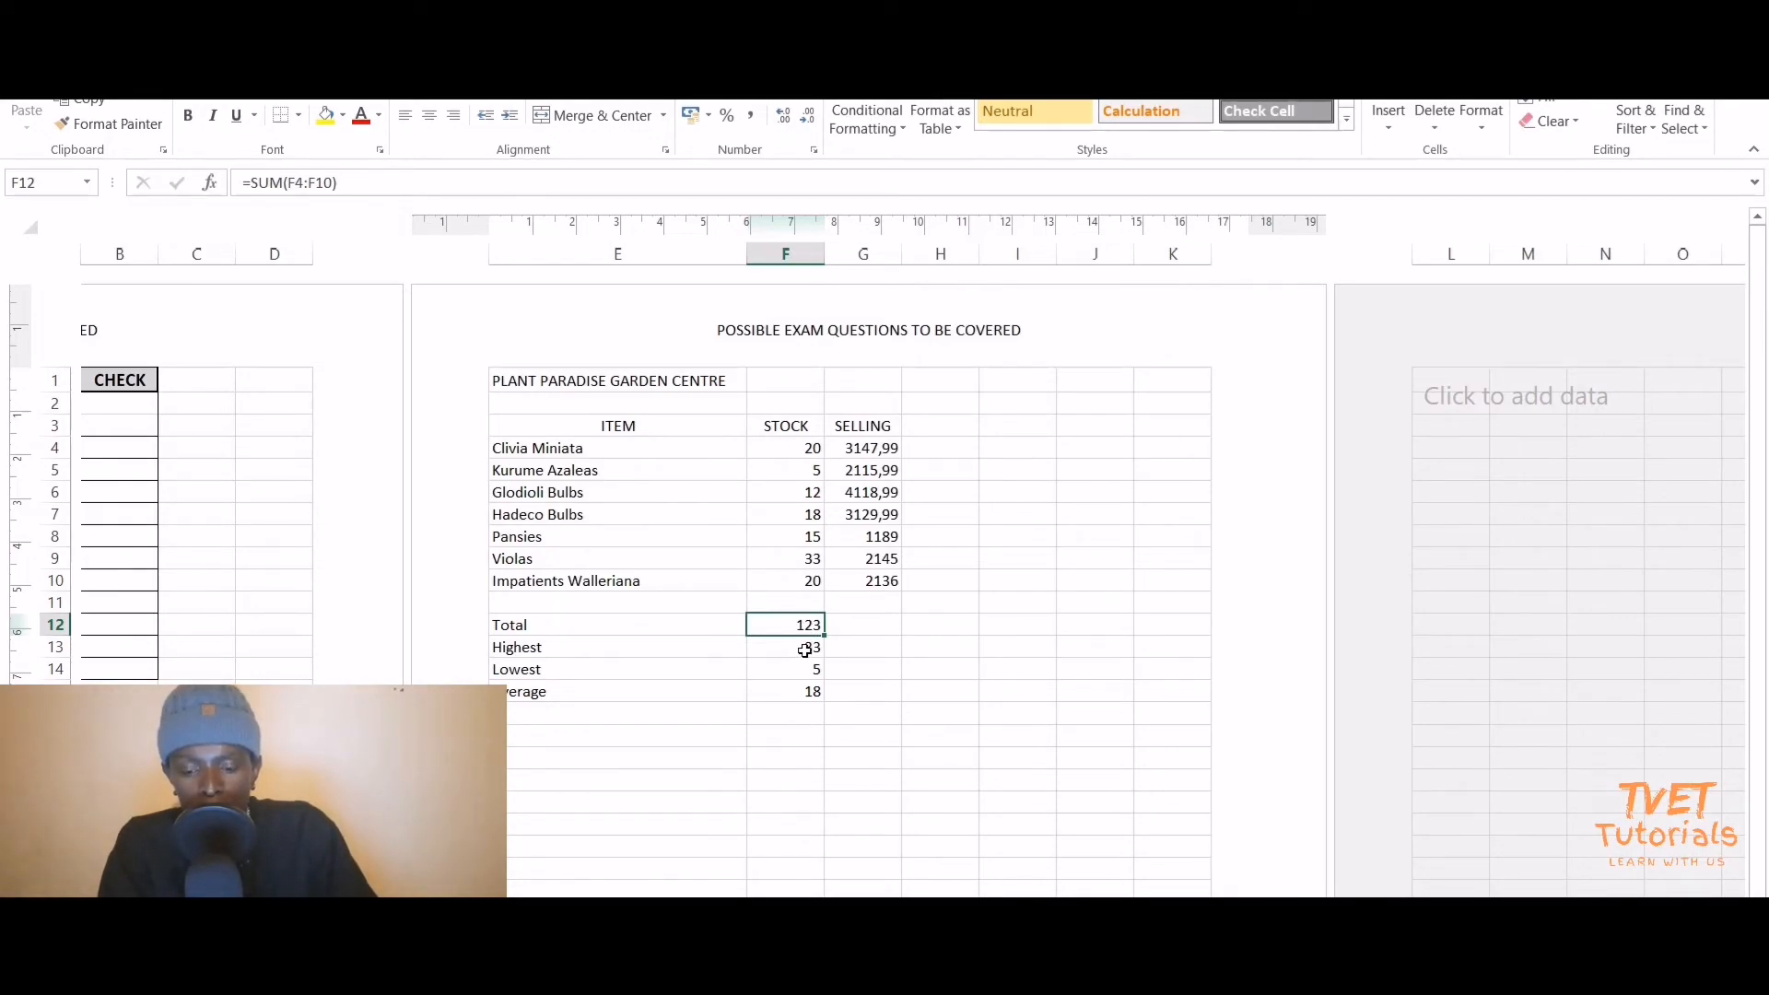
left_click_drag(799, 626, 799, 691)
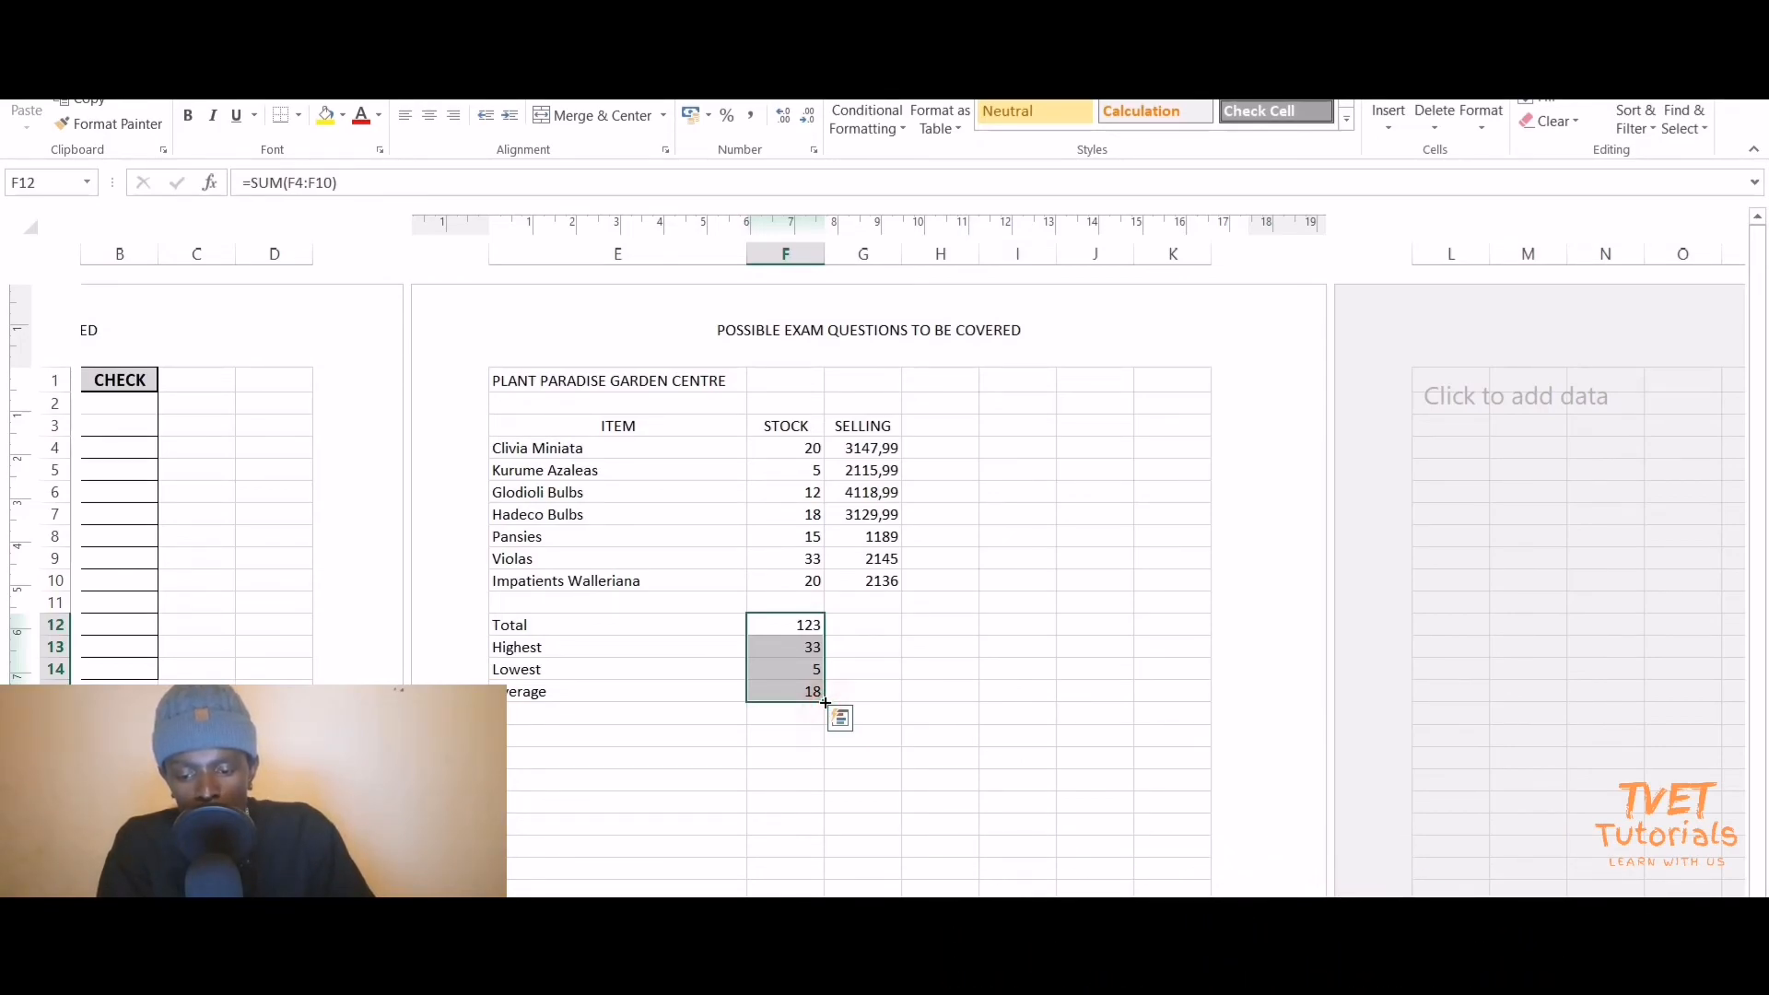
left_click_drag(825, 702, 900, 703)
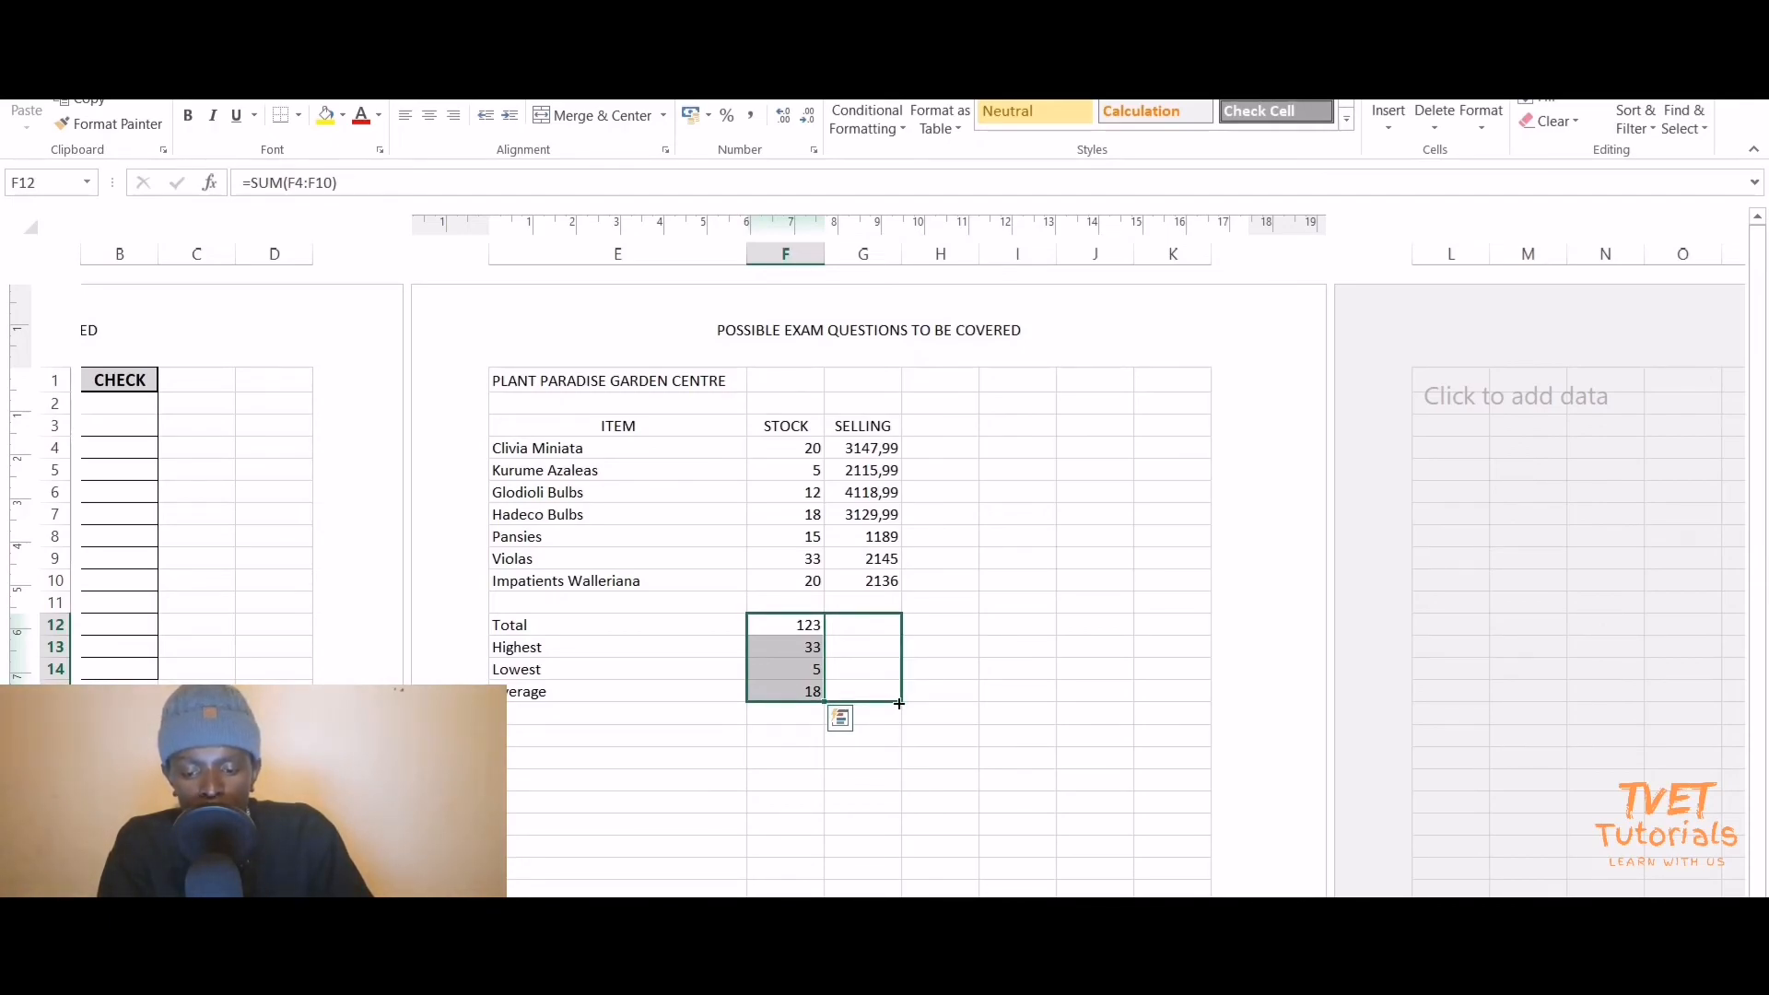